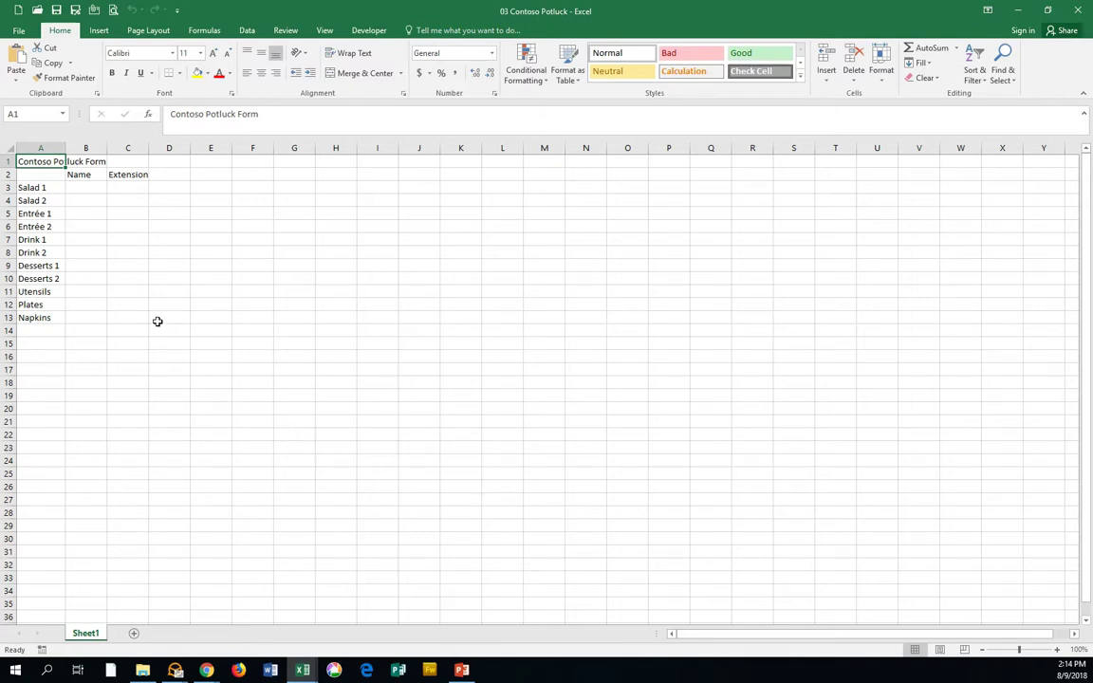
Step: Select the items from Salad 1 to Napkins in A3:A13 and preview the printout with Print Selection
drag(49, 188, 37, 319)
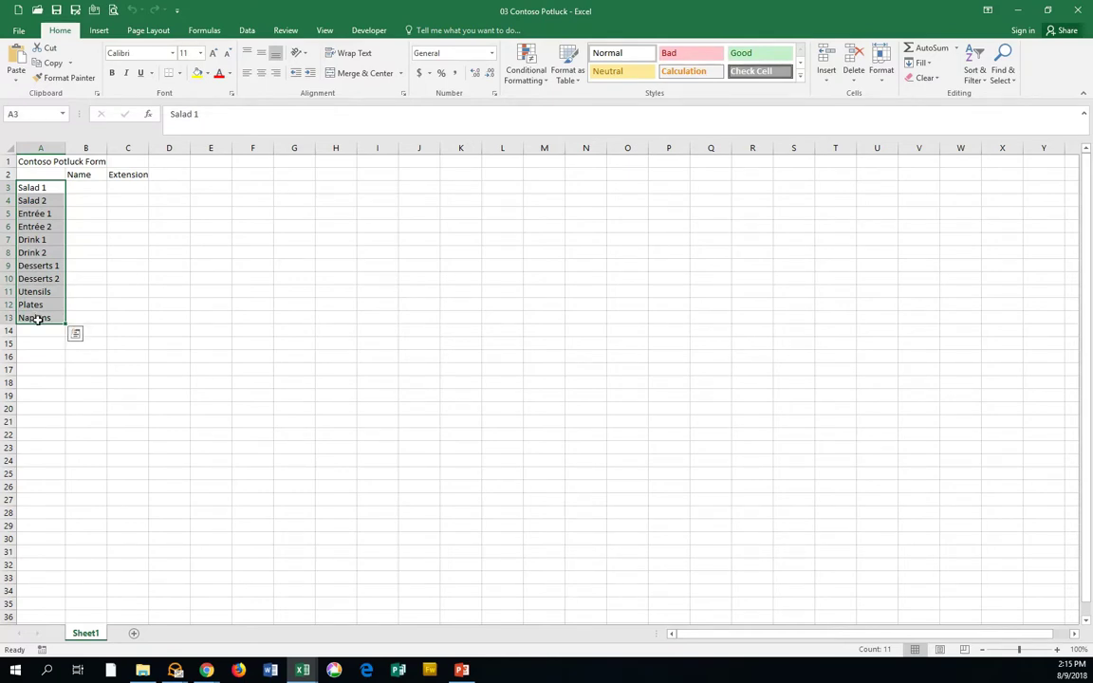
click(18, 31)
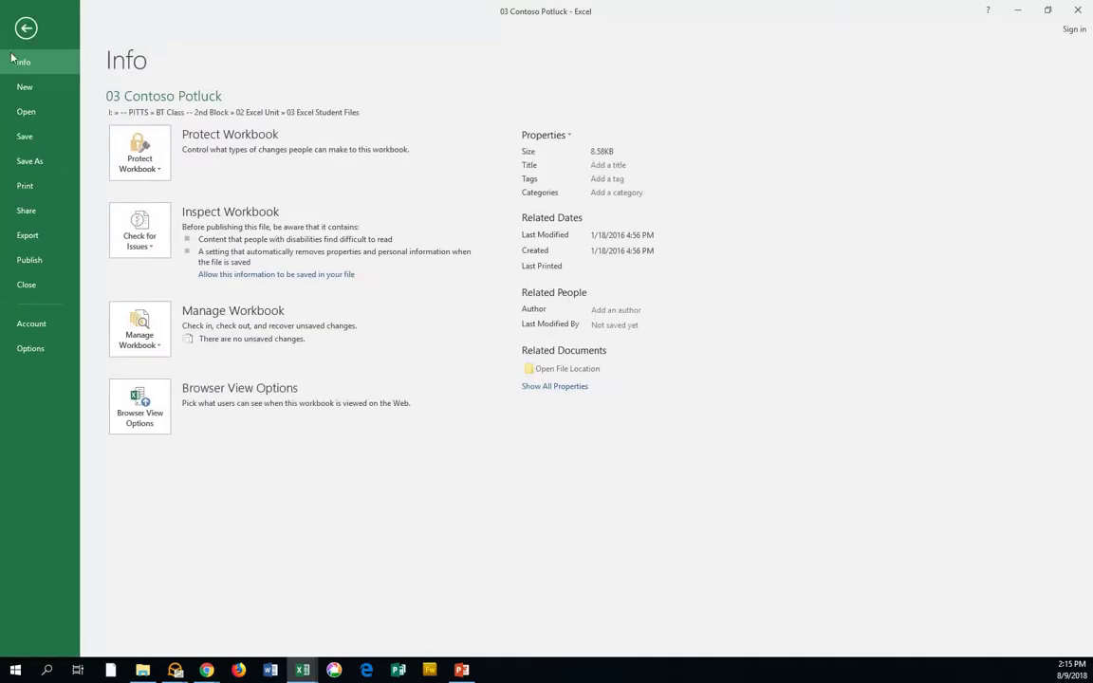
click(26, 186)
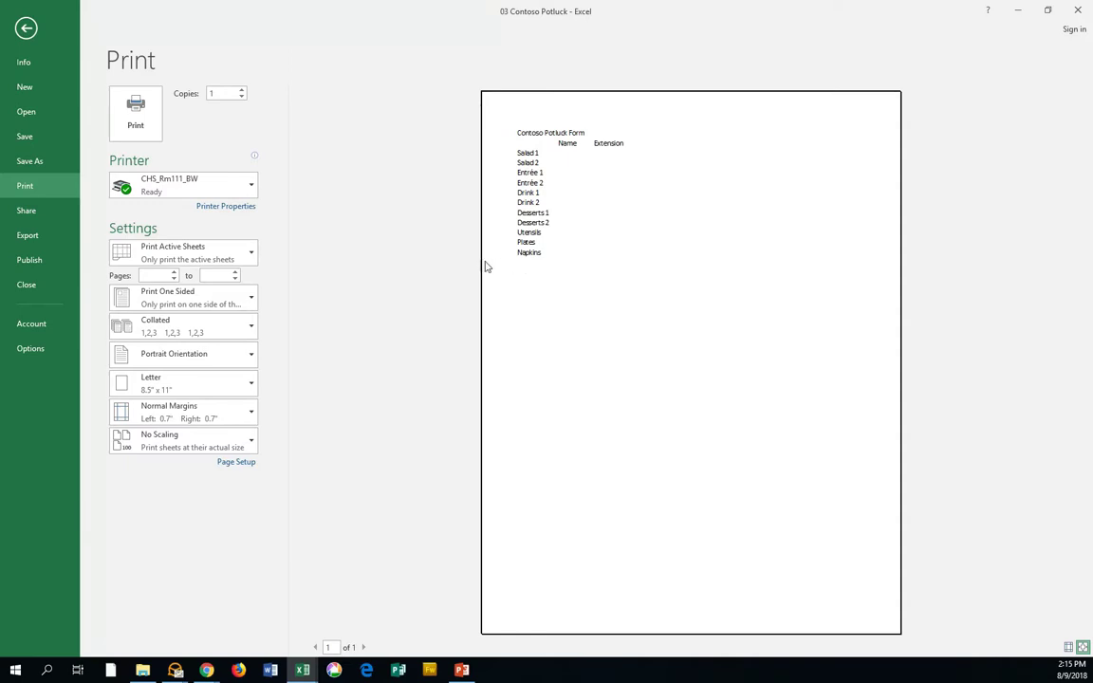
click(171, 251)
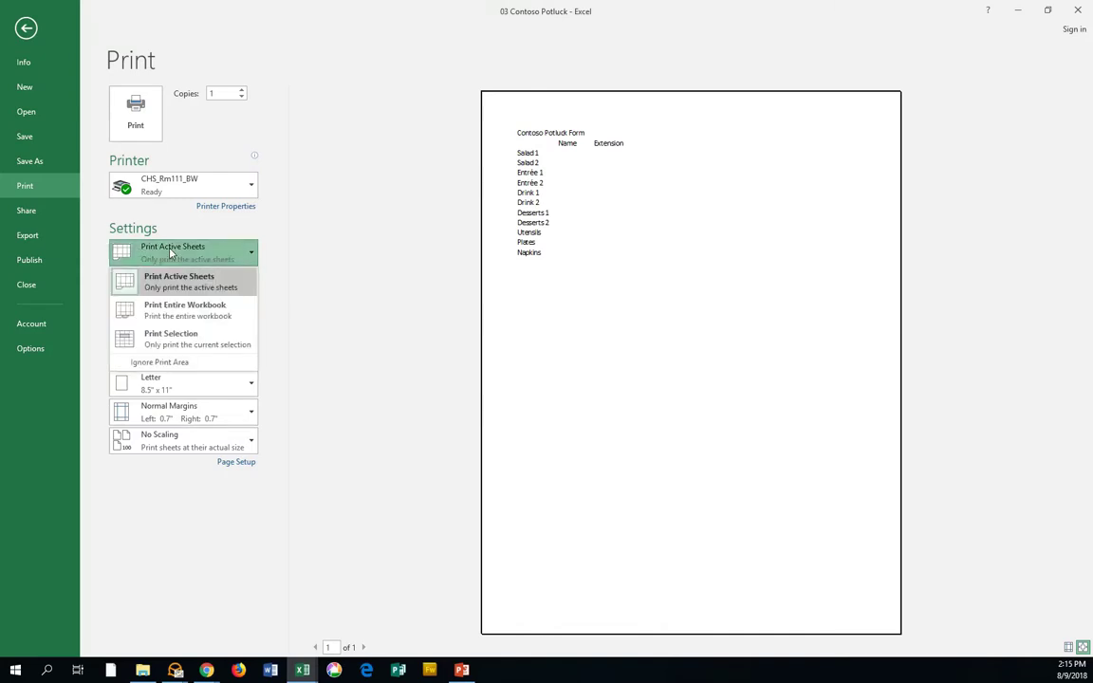
click(170, 345)
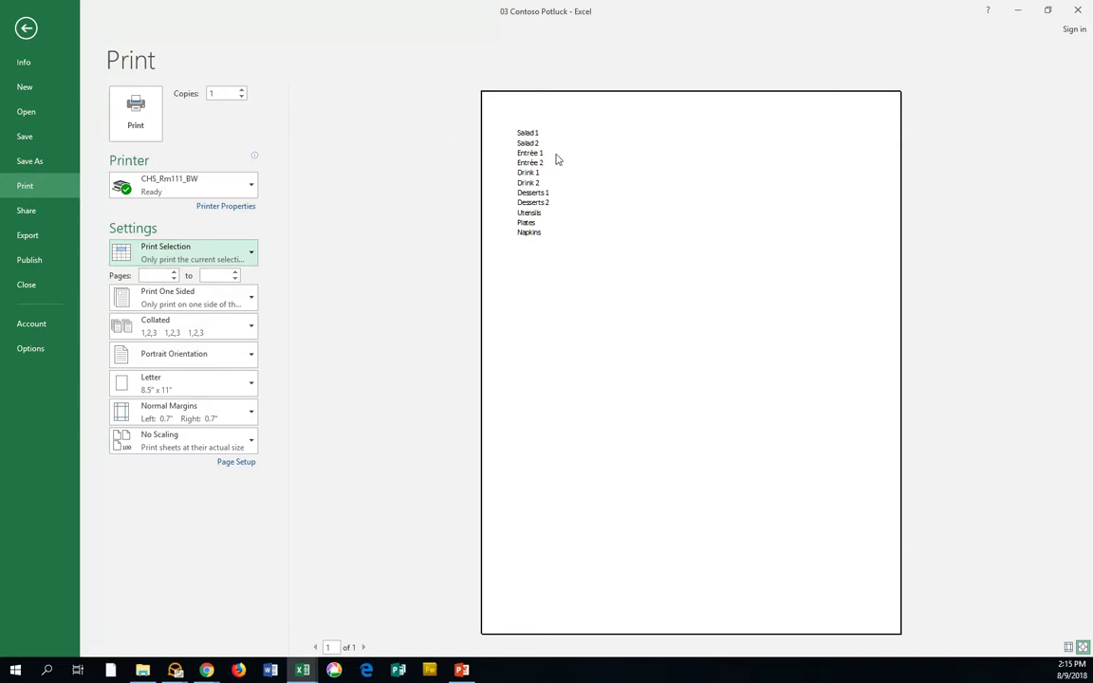
click(26, 29)
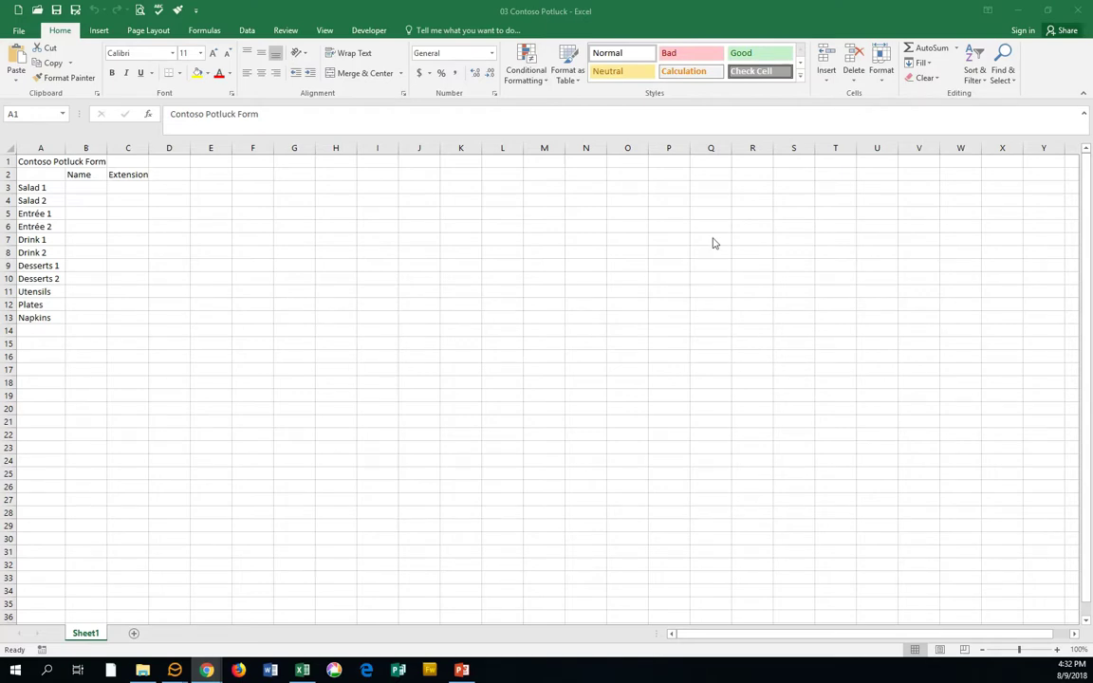
Step: Switch to the 03 Contoso Potluck Depts workbook and view its Operations and Finance sheets
click(1077, 11)
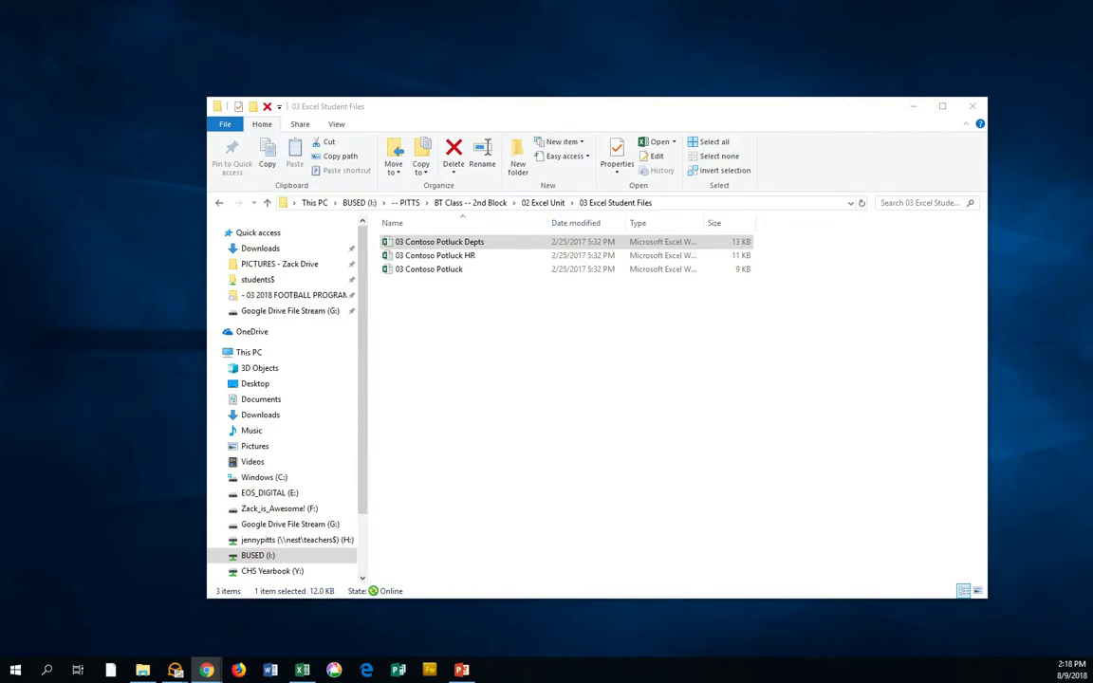
double_click(431, 245)
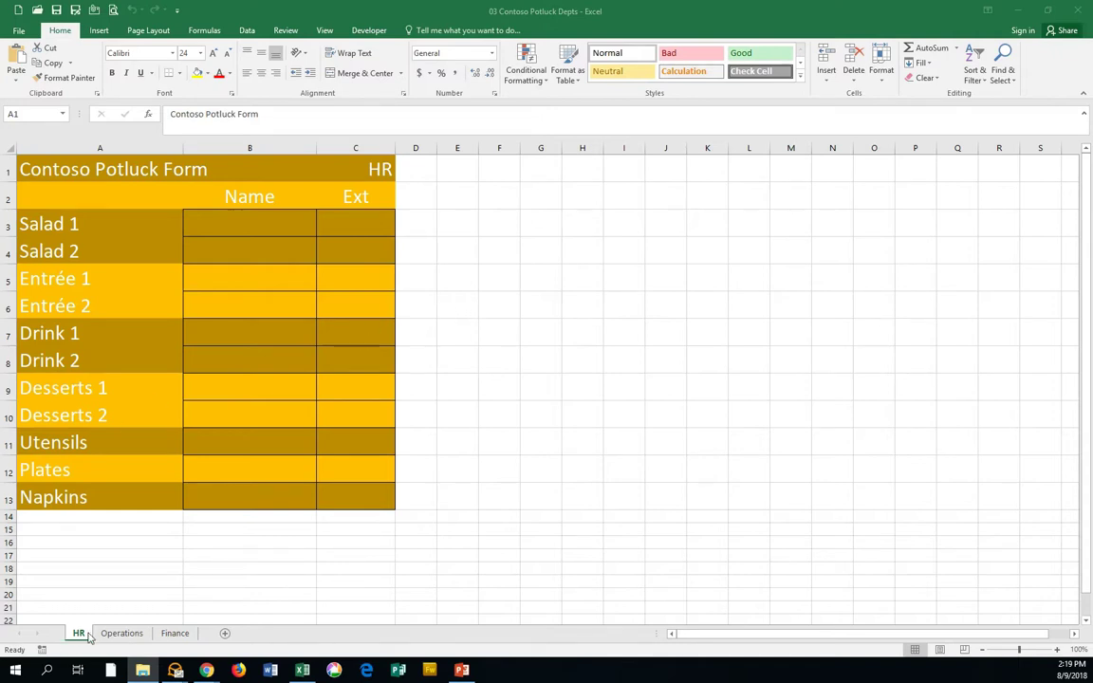
click(133, 634)
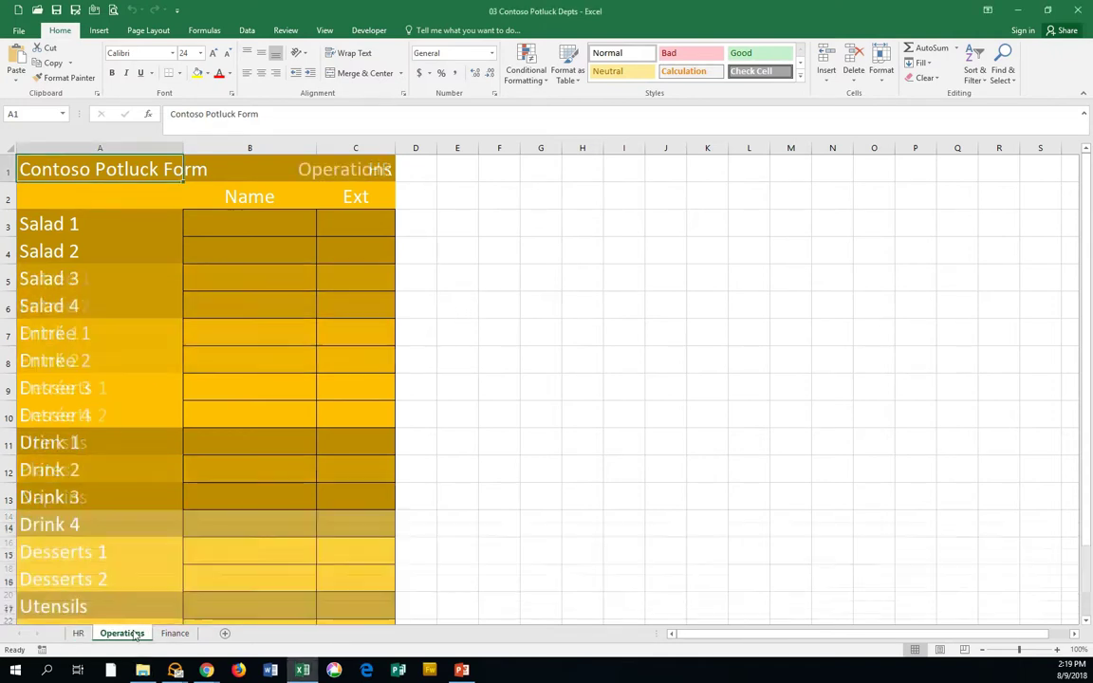
click(176, 633)
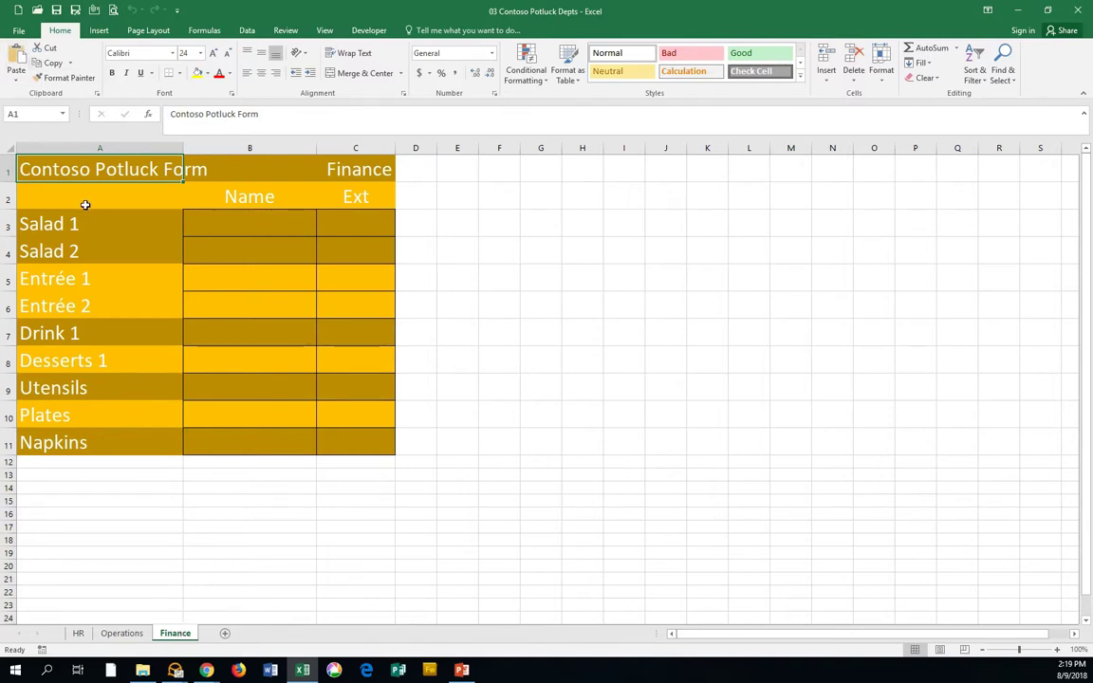
Step: Check the print preview of the HR sheet alone
click(79, 633)
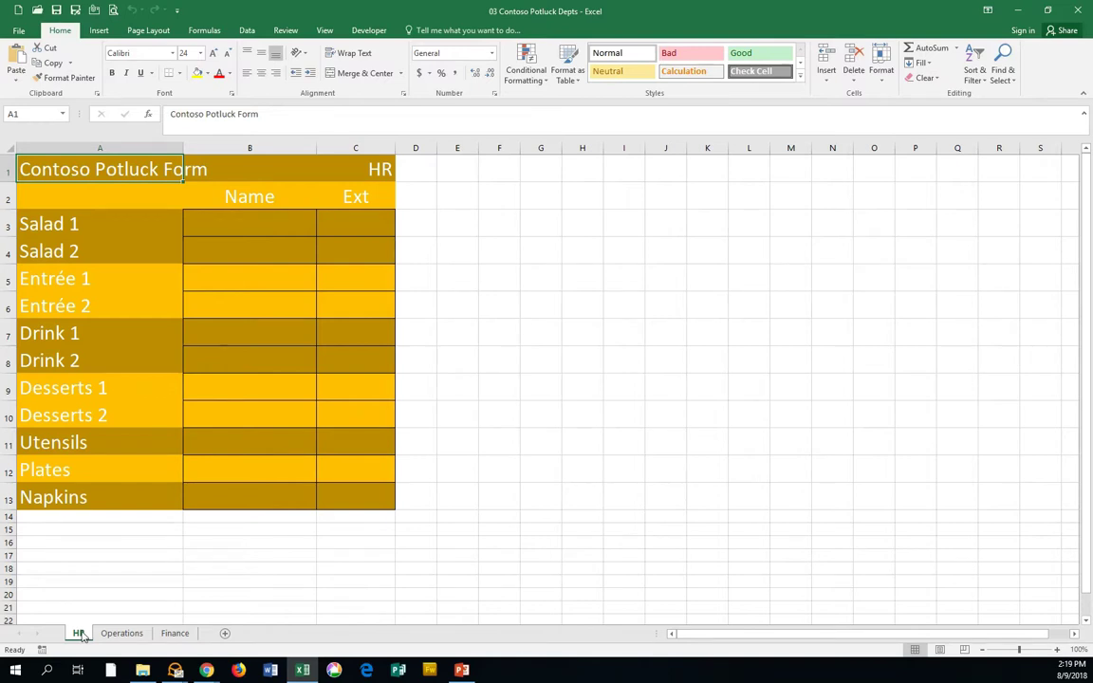
key(ctrl+p)
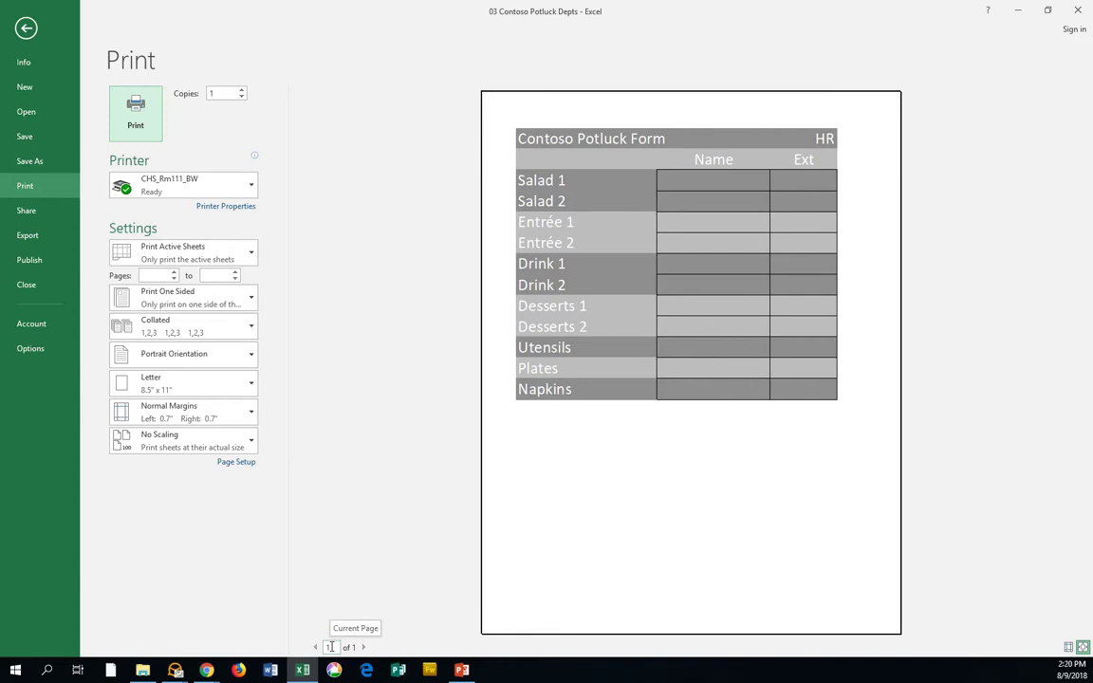
click(25, 31)
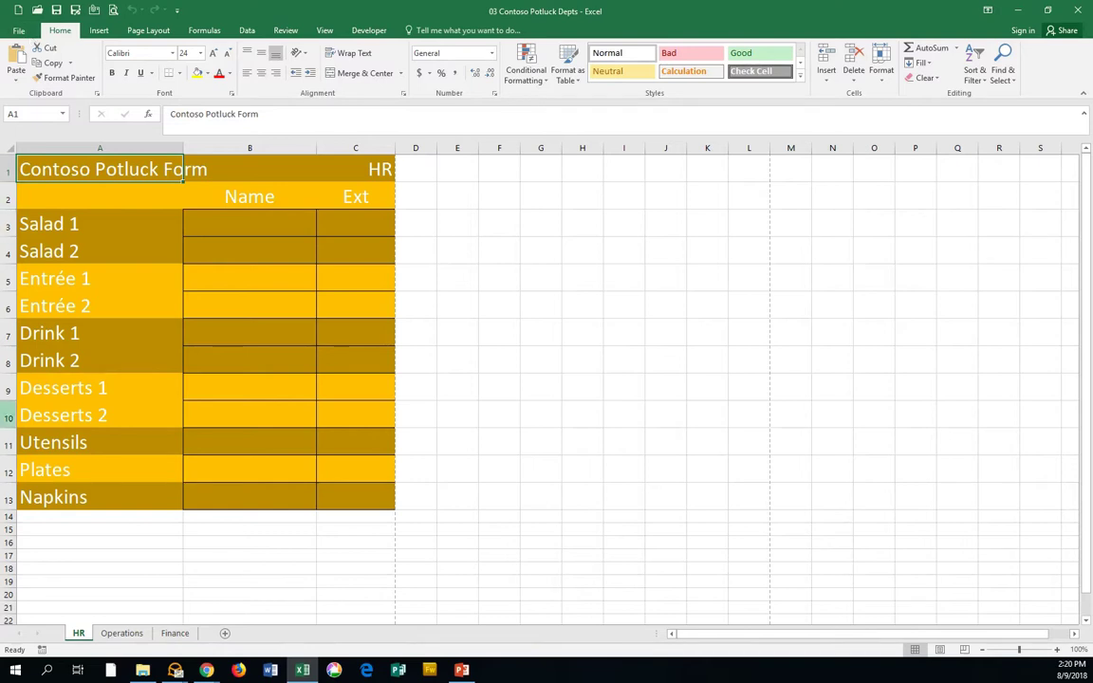
Step: Group the HR and Finance sheets and preview the printout of both with Print Active Sheets
ctrl+click(175, 633)
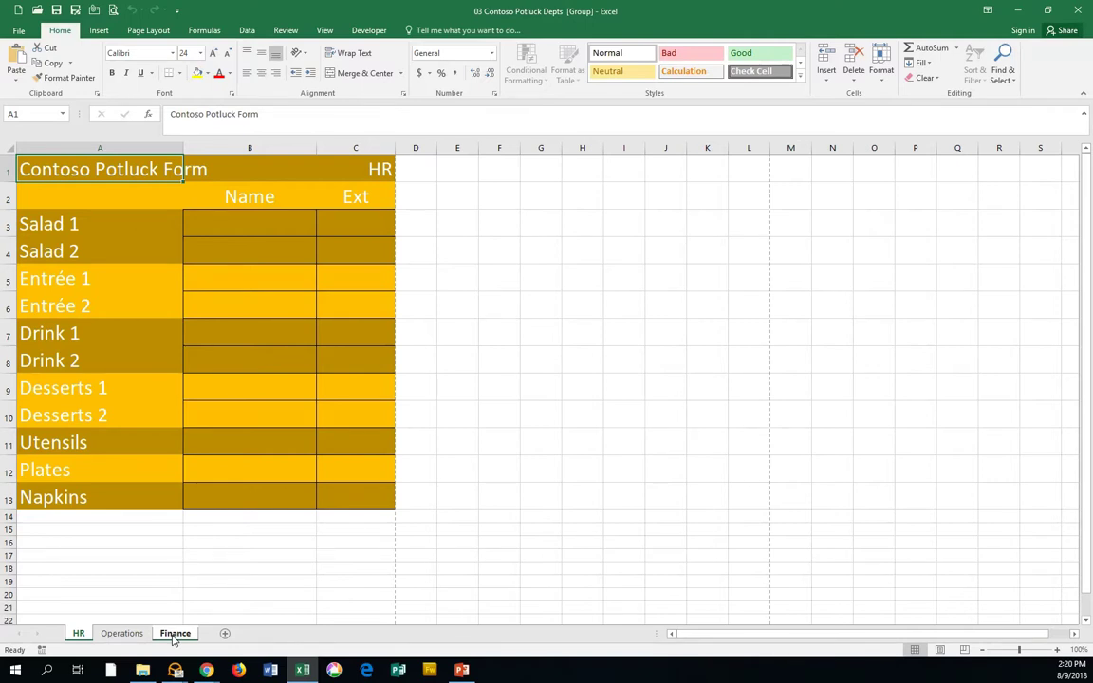
click(20, 32)
click(23, 197)
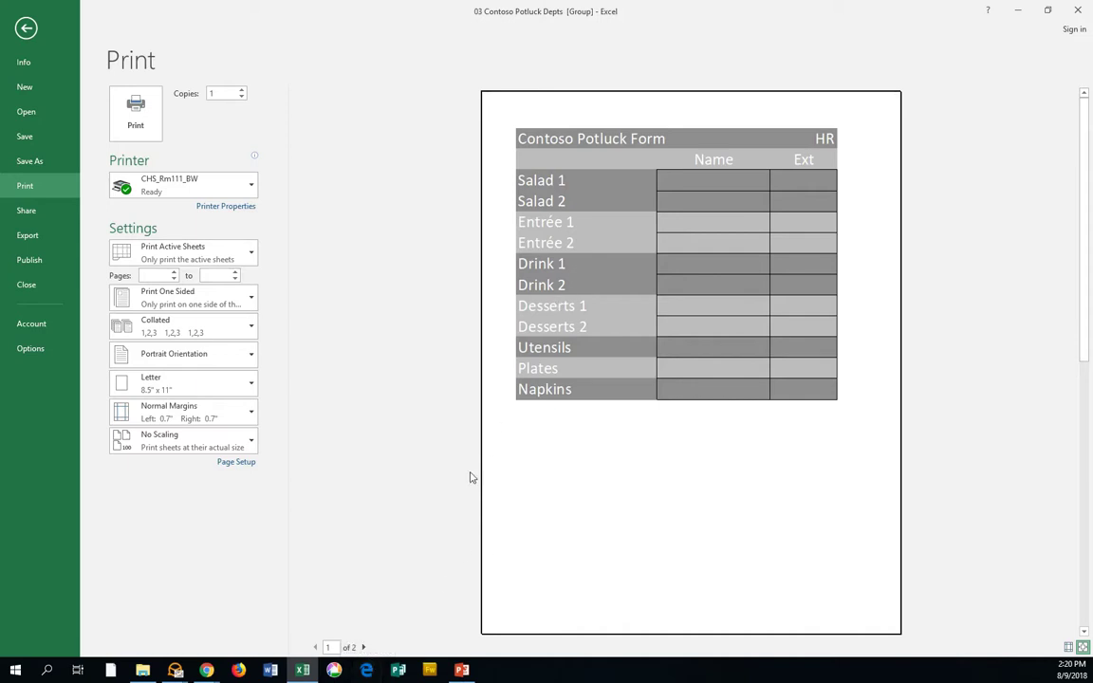
click(364, 647)
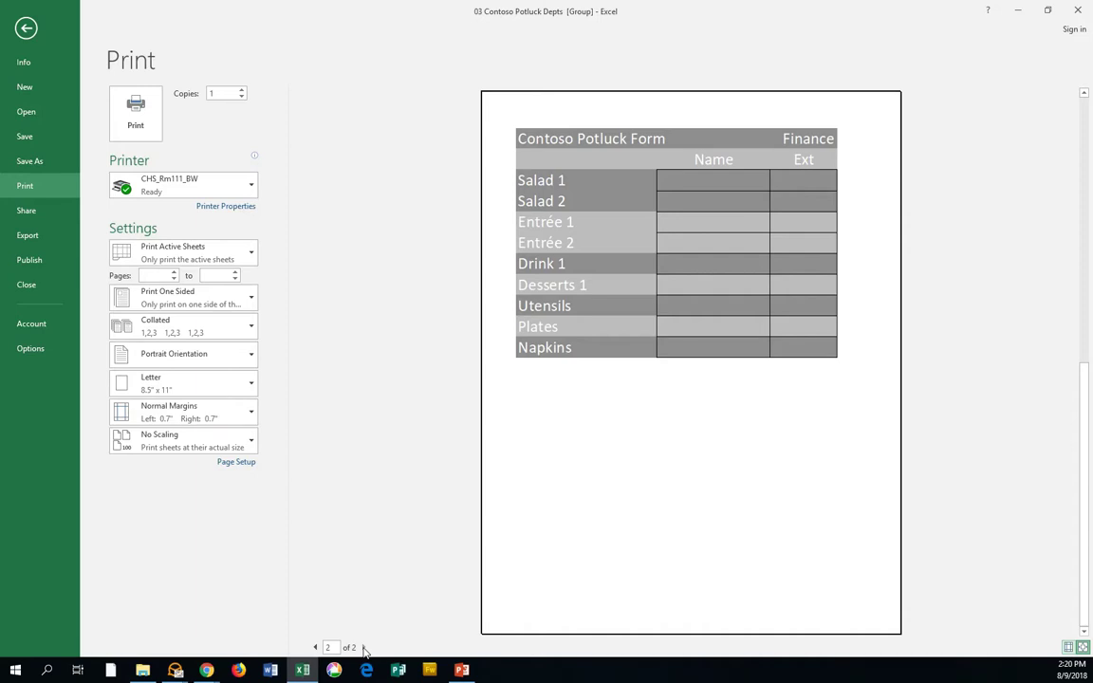
click(187, 262)
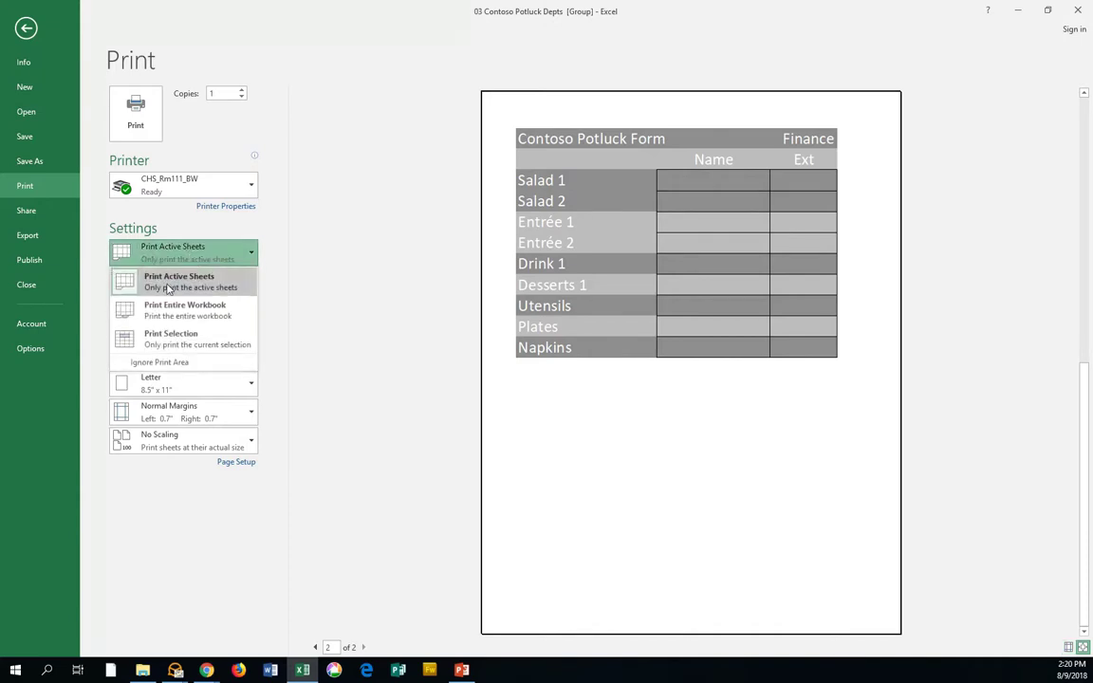
click(167, 288)
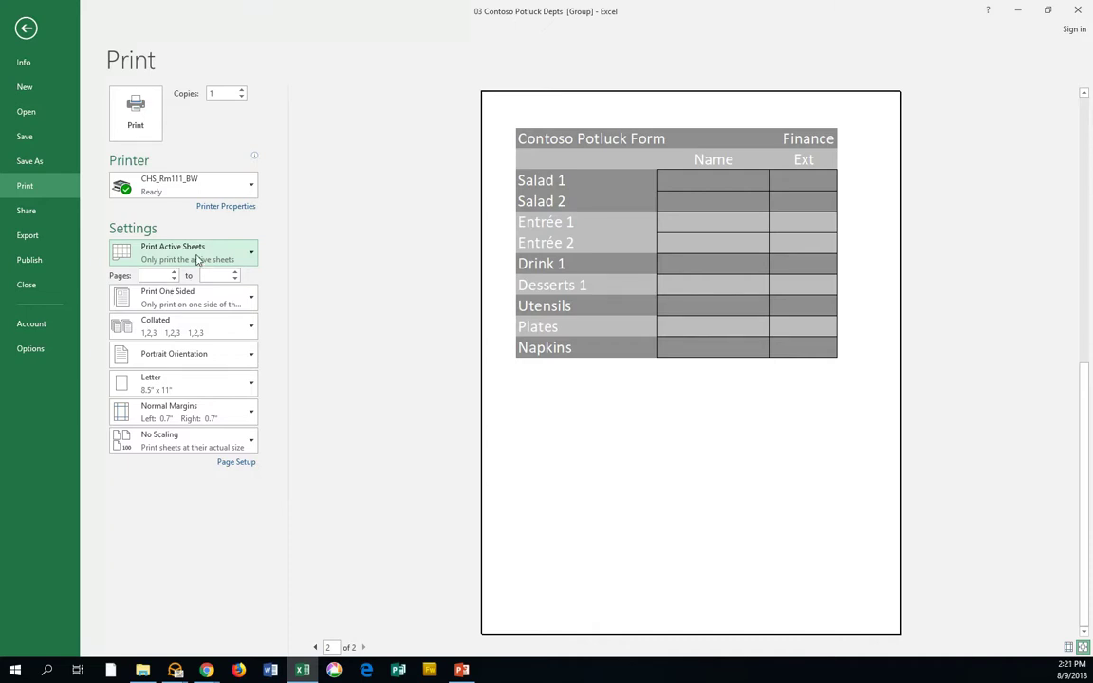
click(198, 259)
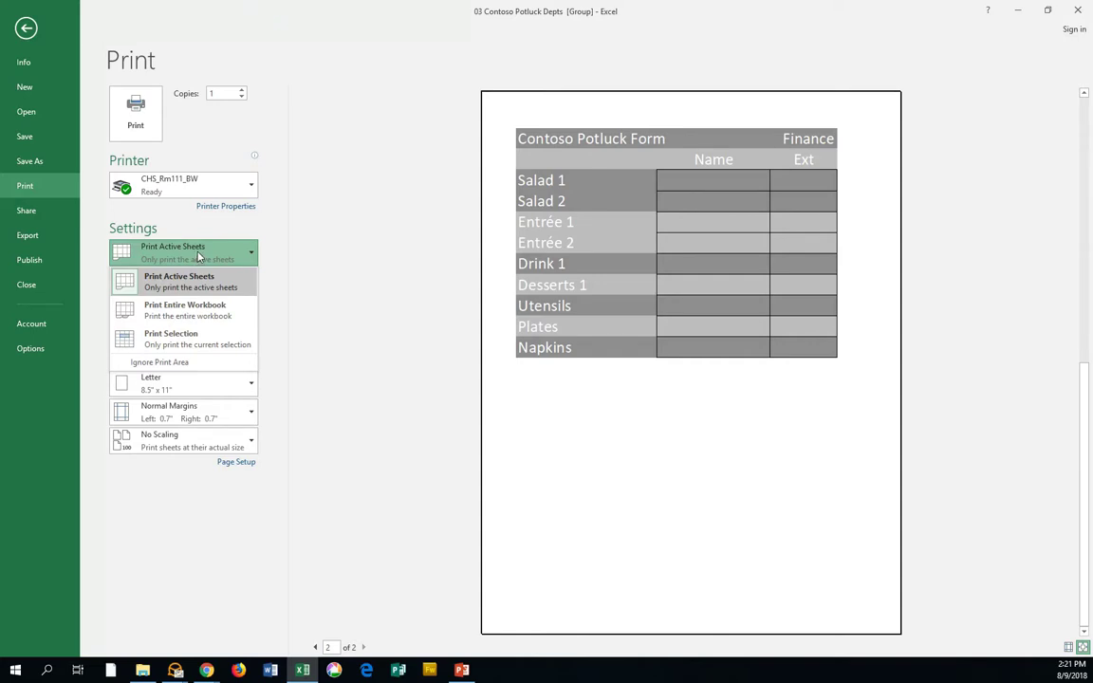
click(26, 29)
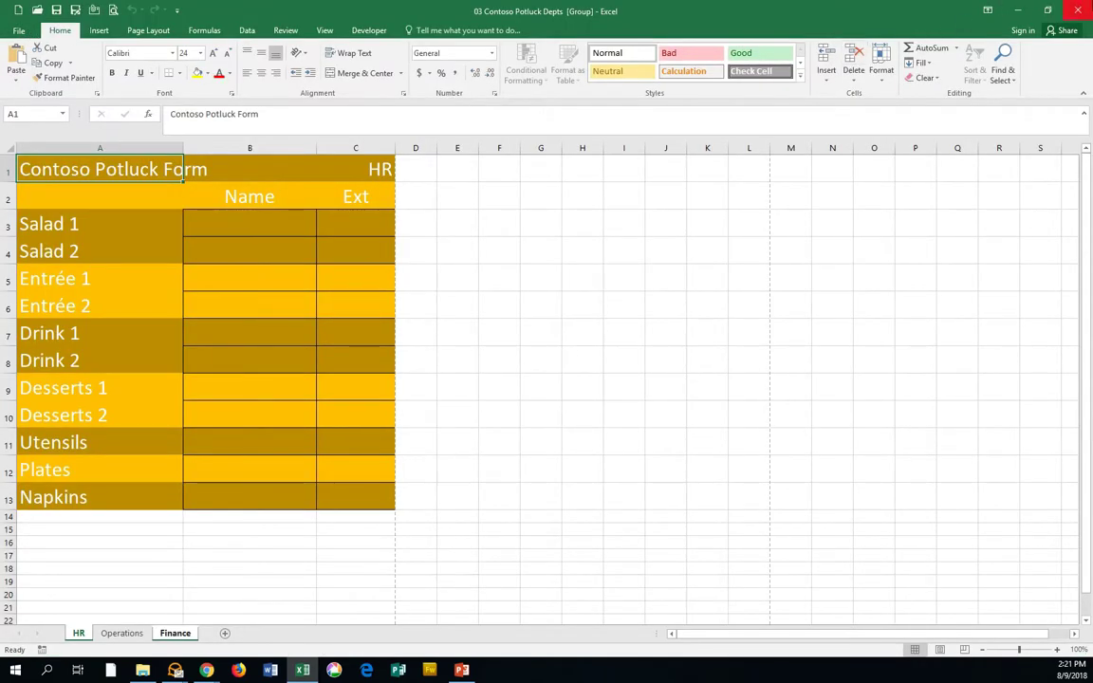
Step: Close and reopen the 03 Contoso Potluck Depts workbook, and set the print range to Print Entire Workbook
click(1080, 9)
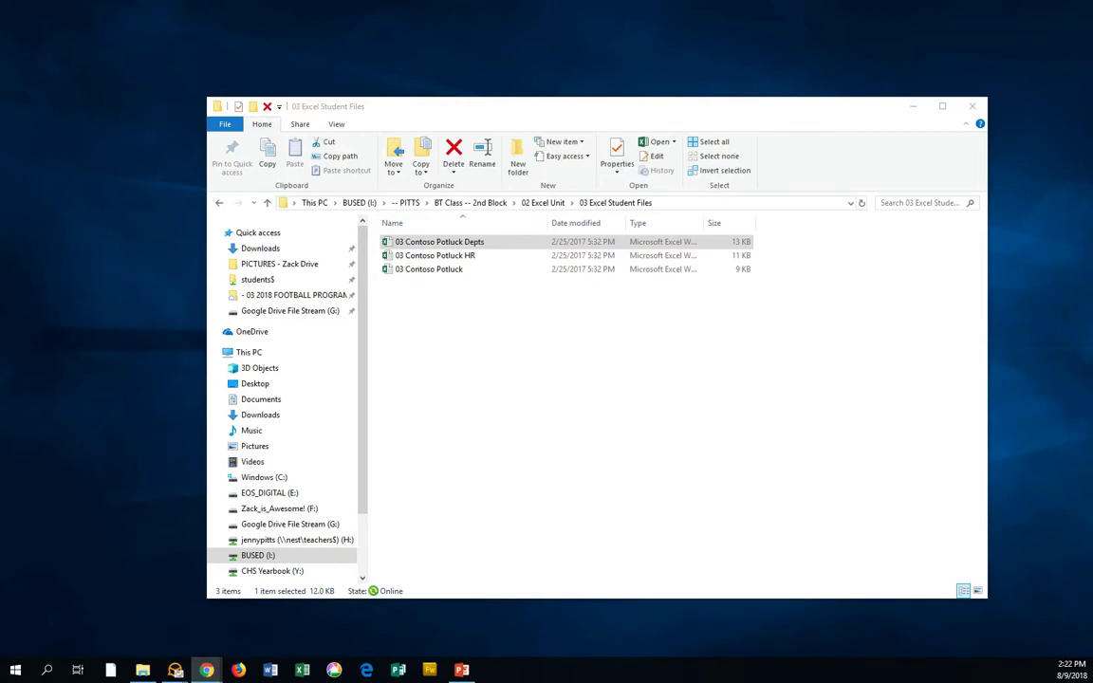
double_click(432, 243)
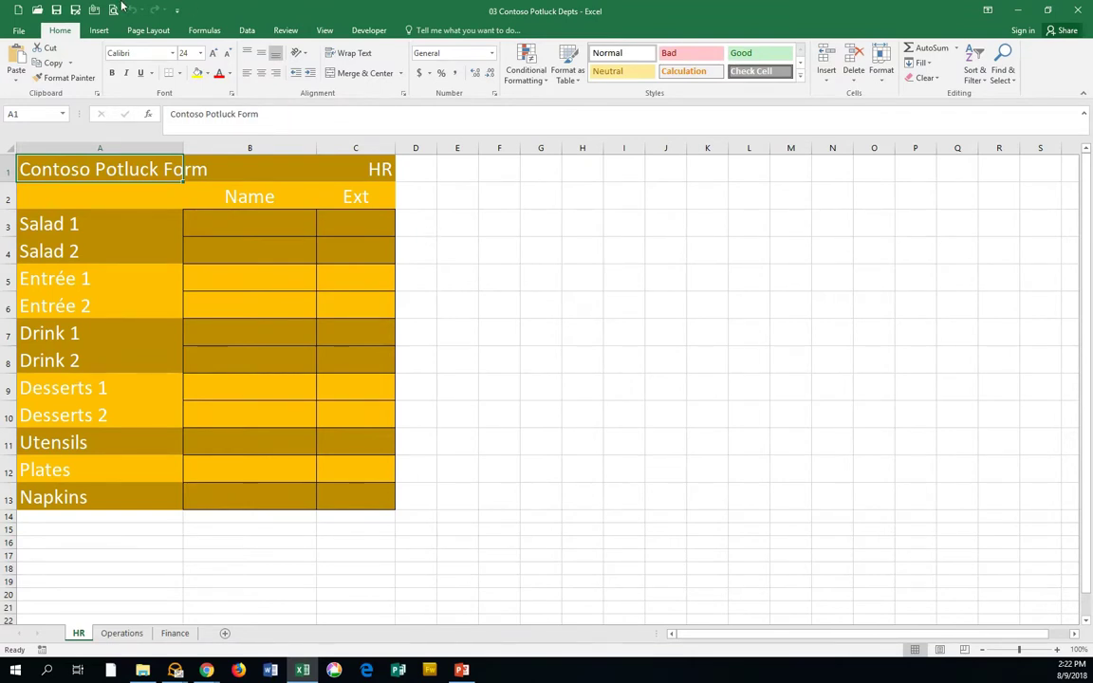
click(21, 30)
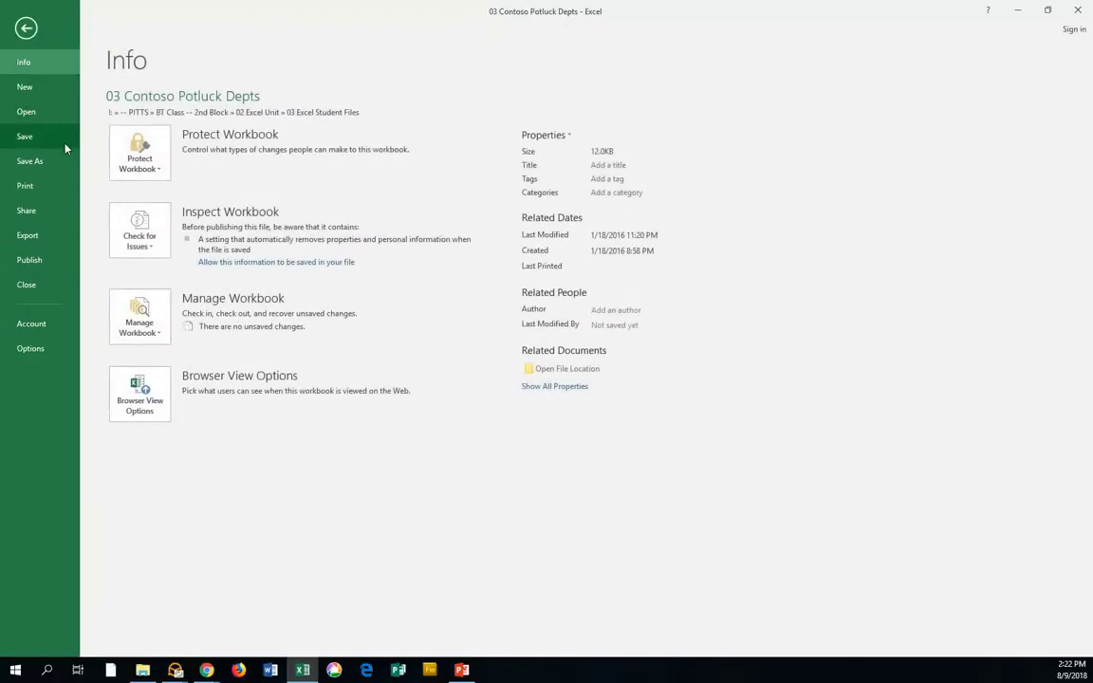
click(44, 196)
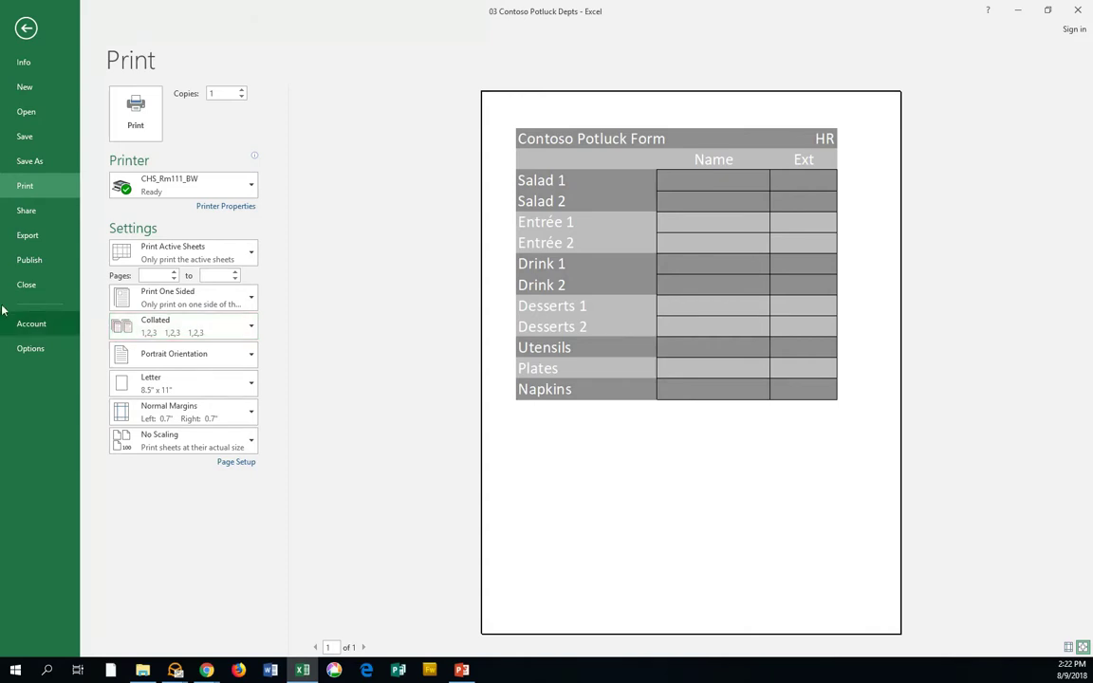
click(249, 256)
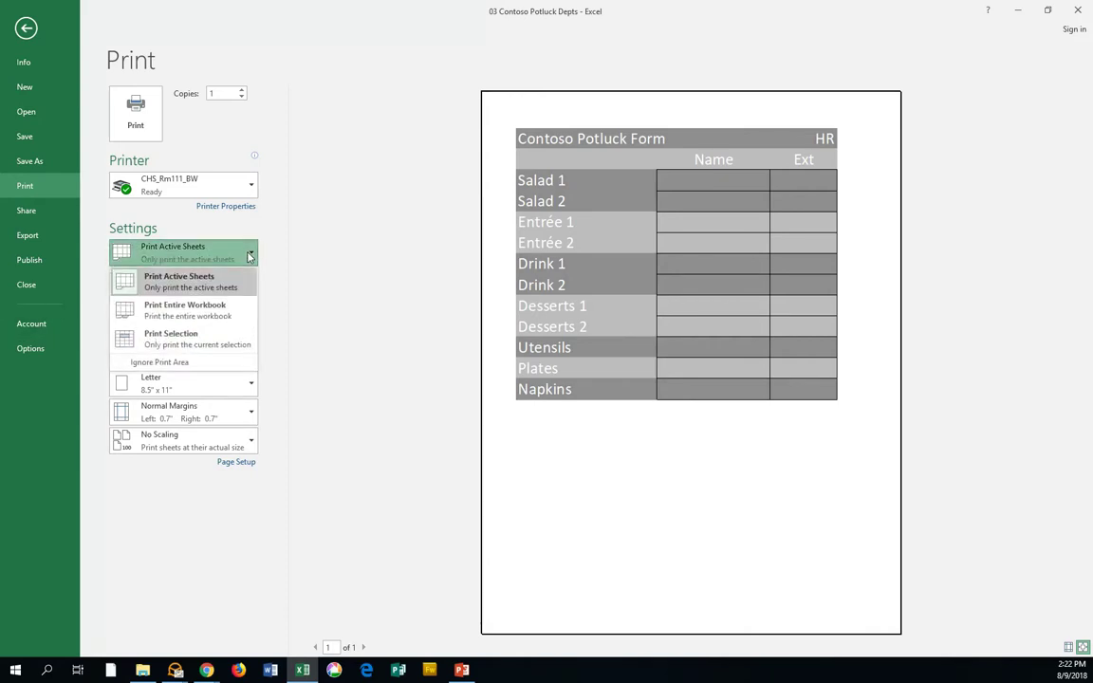
click(227, 317)
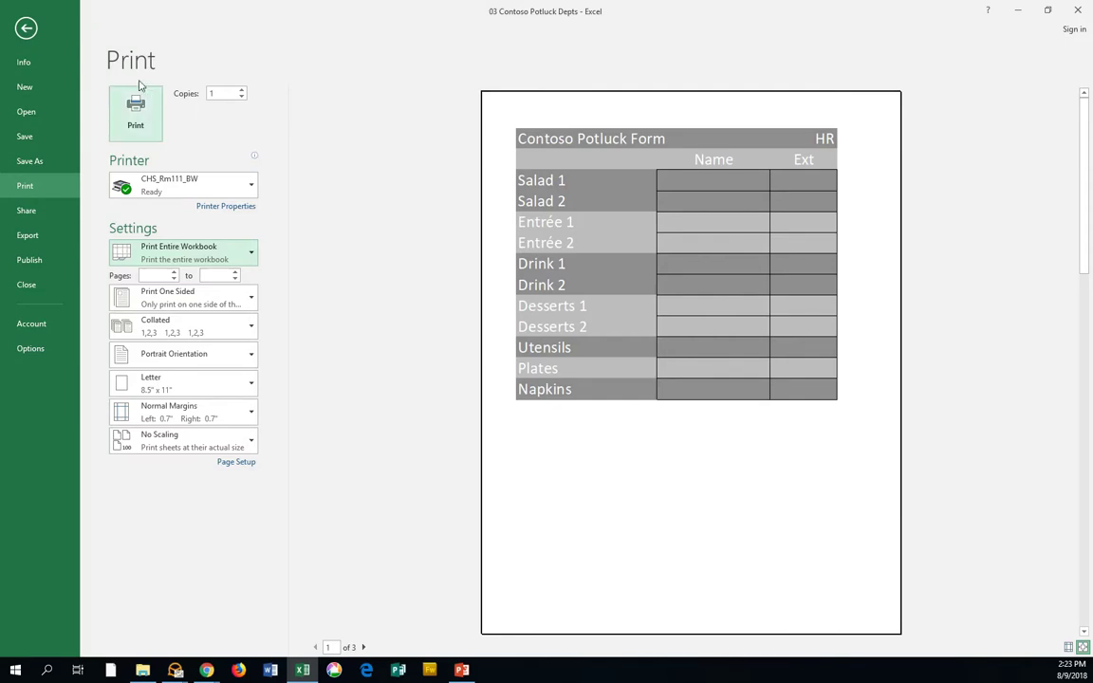
click(24, 30)
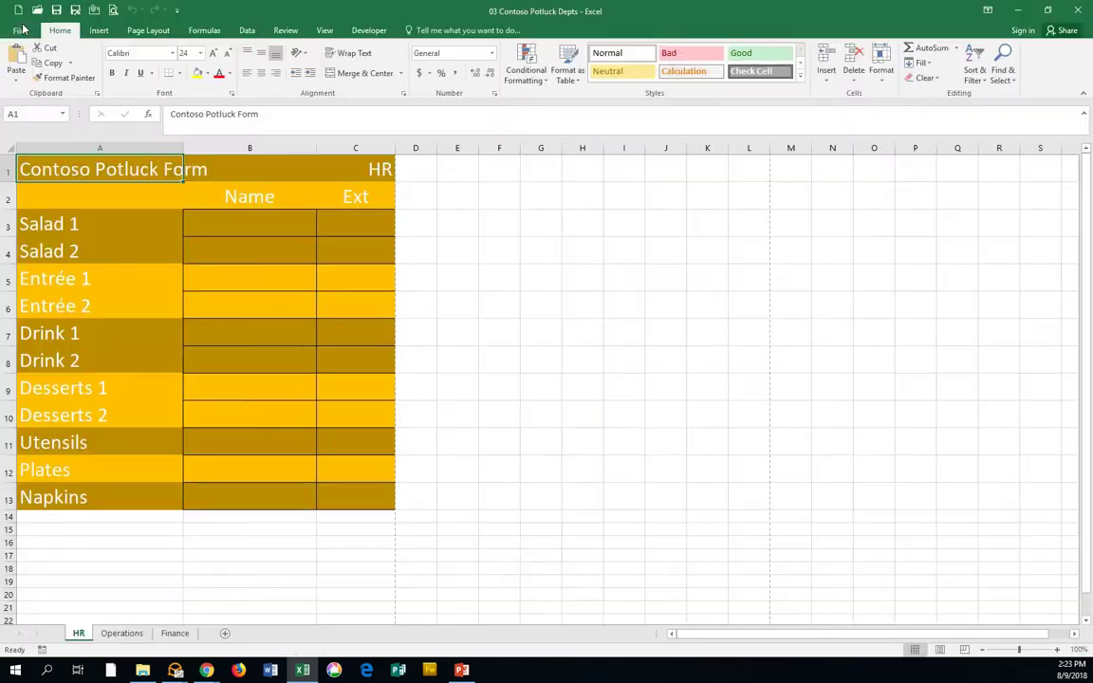
Step: Close the workbook and open 03 Contoso Potluck HR from the 03 Excel Student Files folder
click(1082, 11)
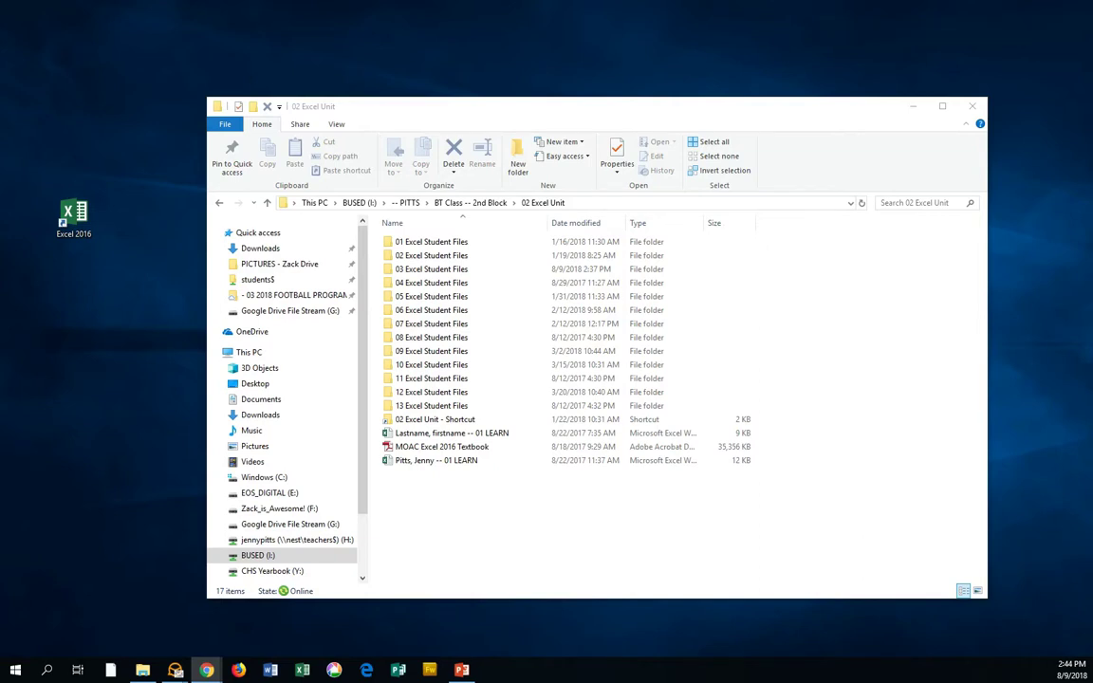
double_click(417, 270)
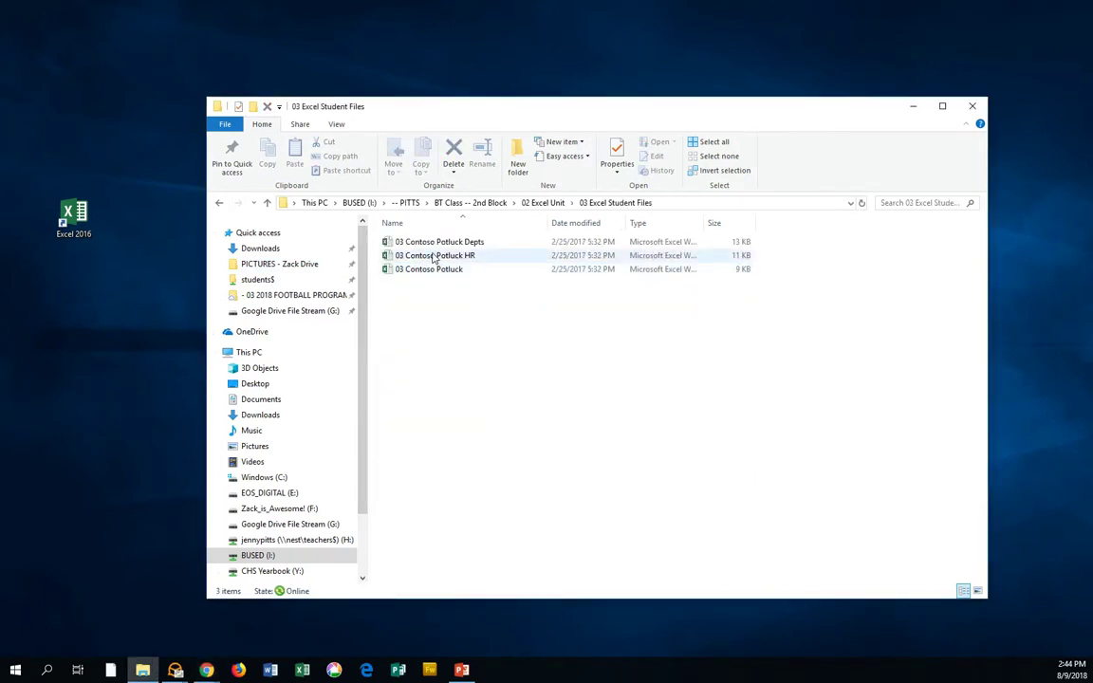
double_click(432, 256)
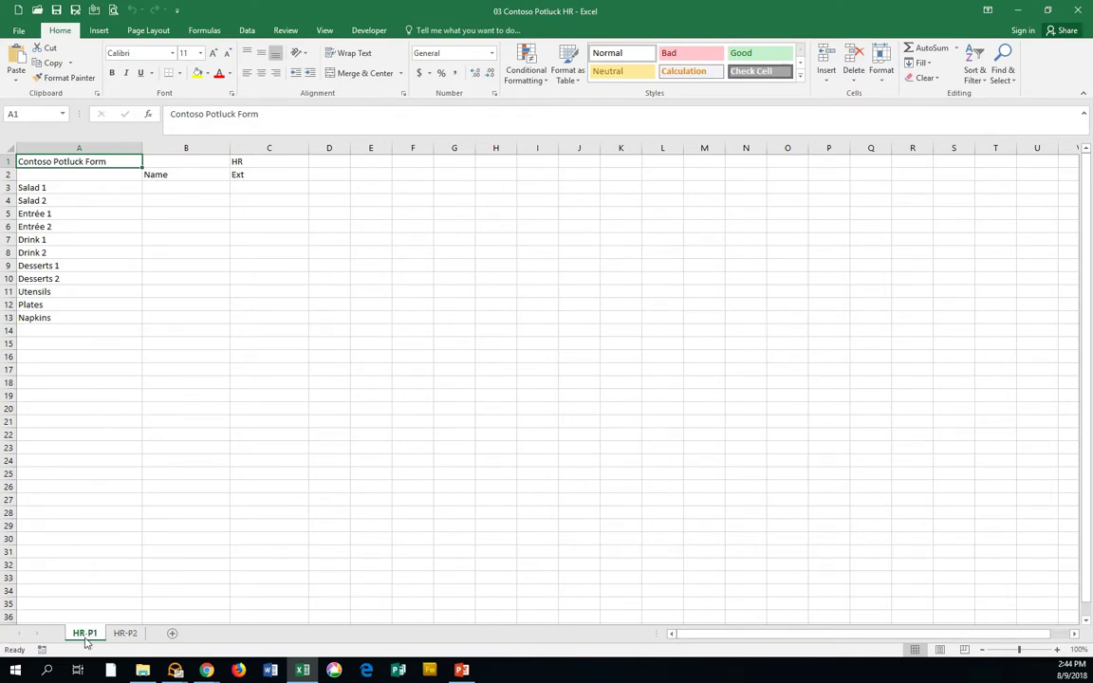
Step: Set the HR-P1 sheet to print with Wide margins and Fit Sheet on One Page scaling
click(19, 30)
click(25, 186)
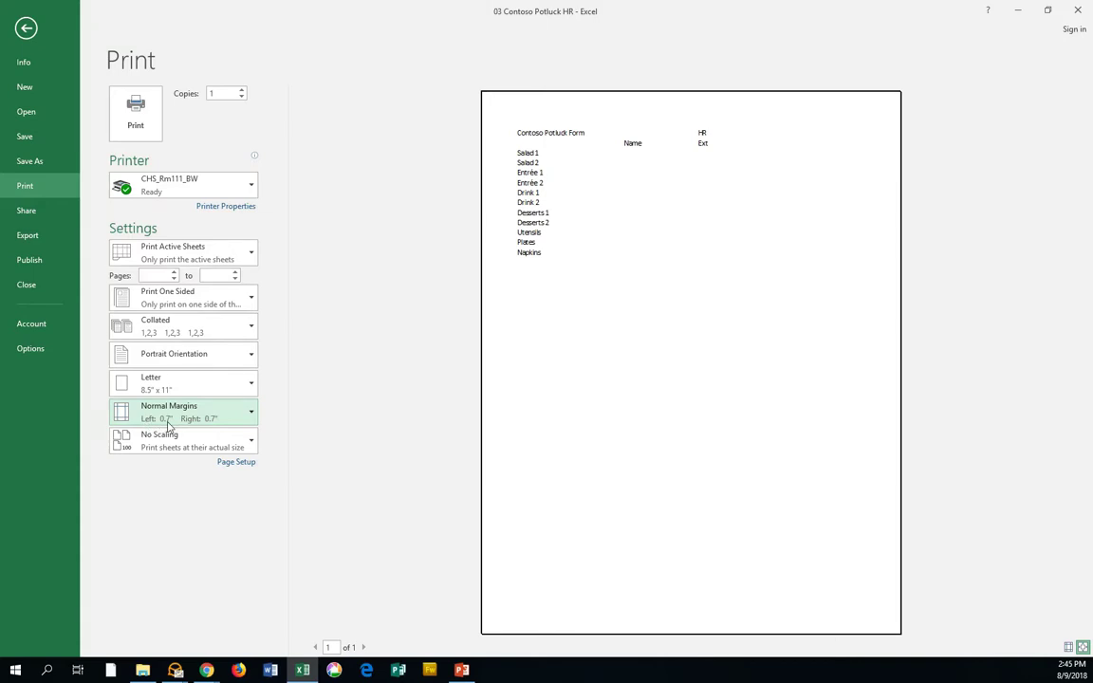
click(210, 422)
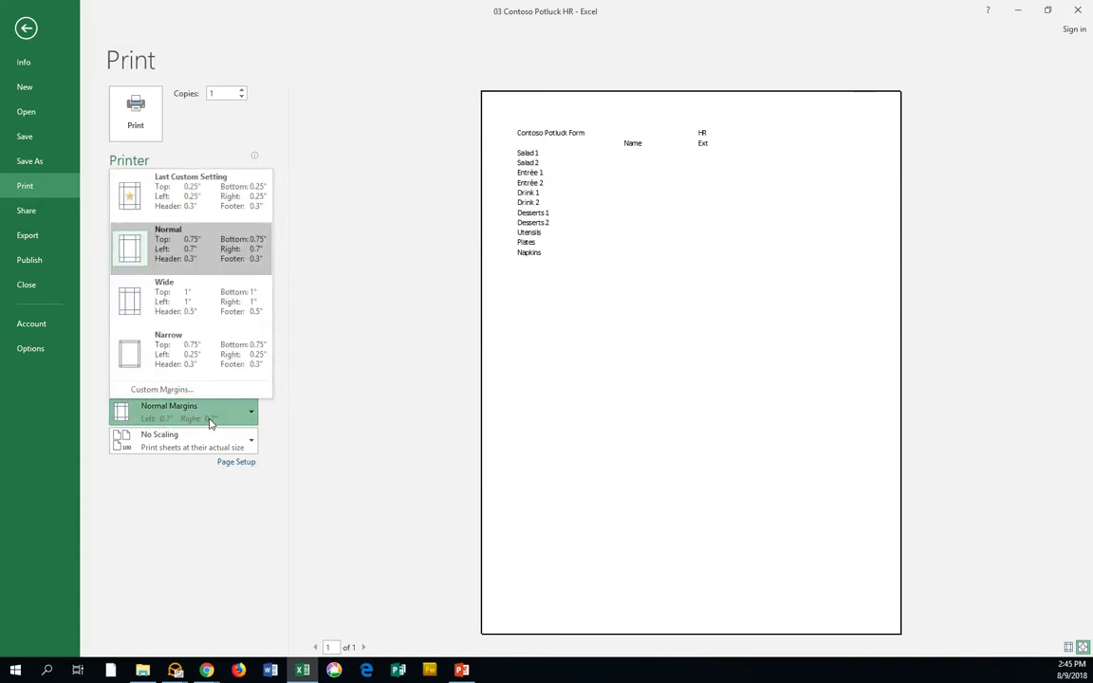
click(233, 304)
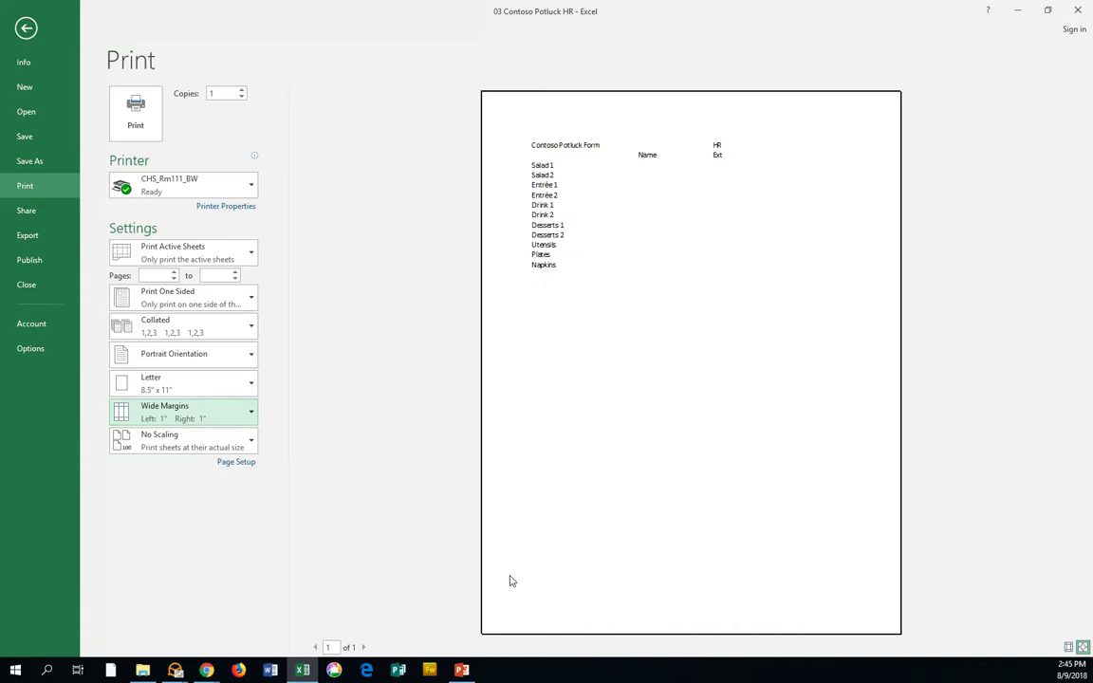
click(175, 441)
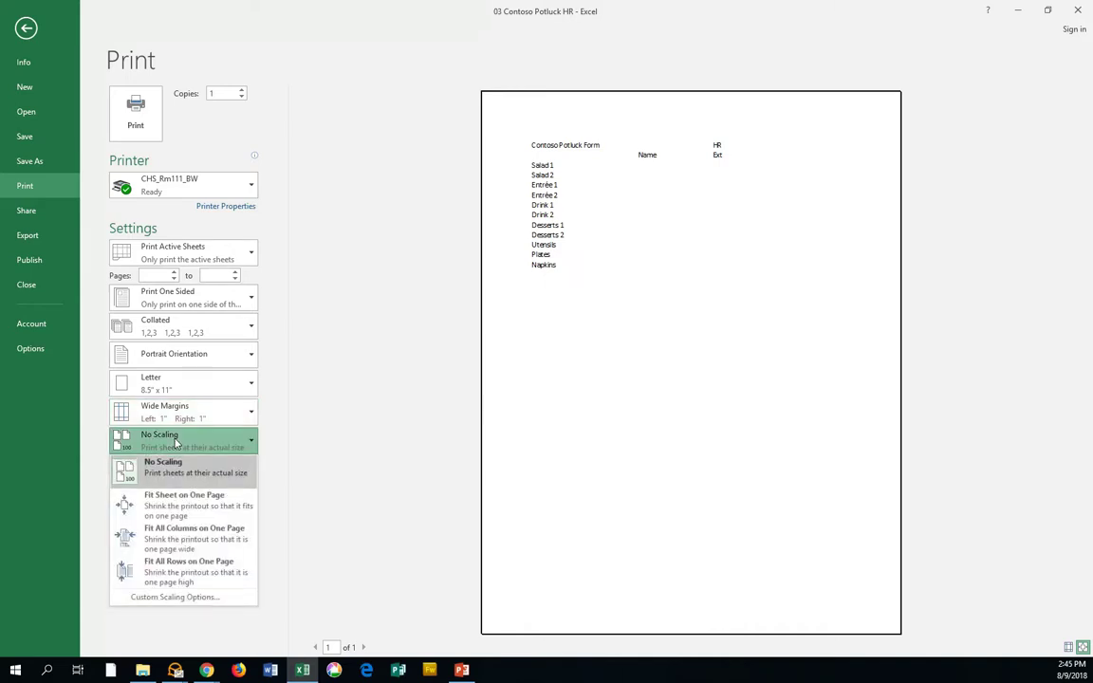
click(180, 505)
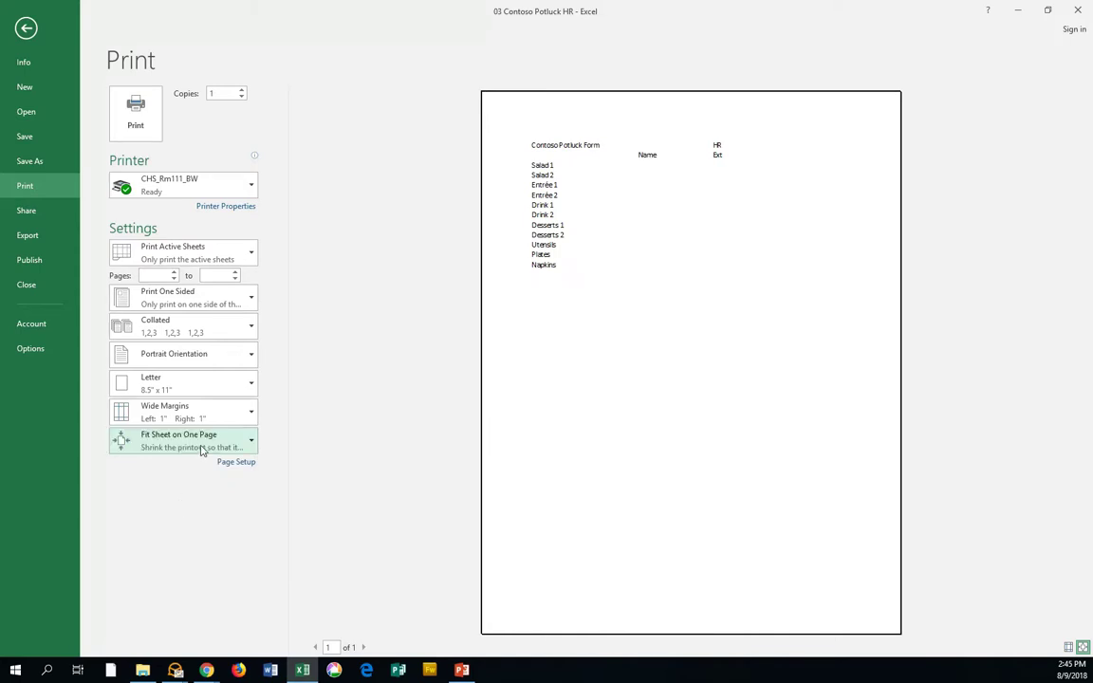
Step: Try custom scaling at 175% of normal size on the HR-P1 printout, and restore Fit Sheet on One Page
click(201, 450)
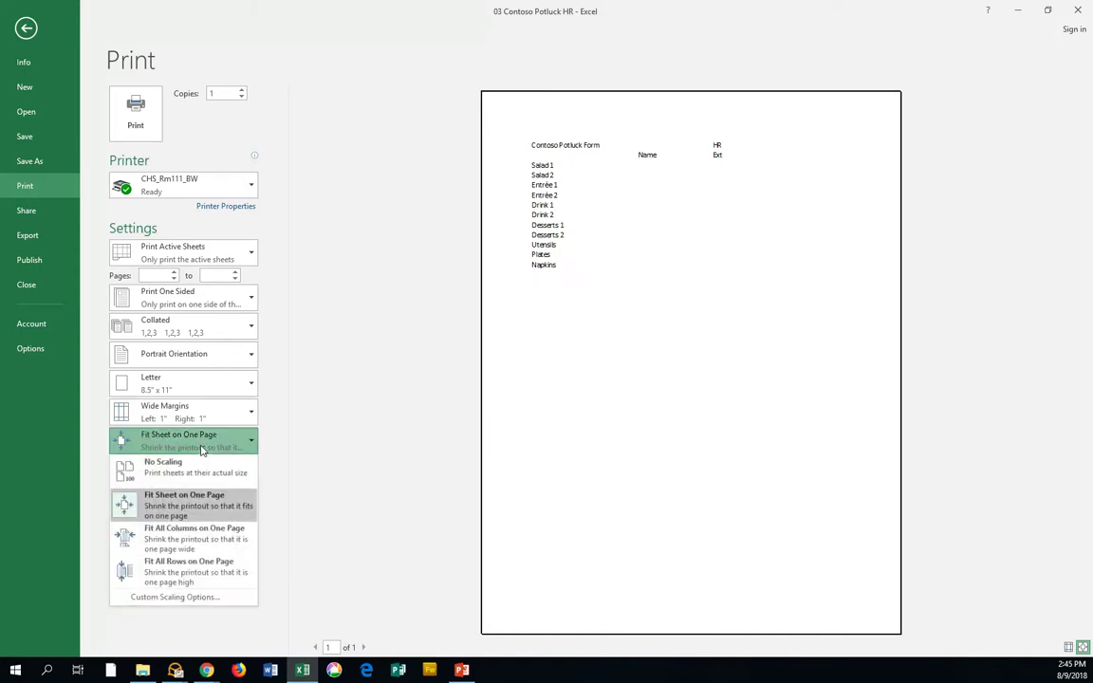
click(175, 597)
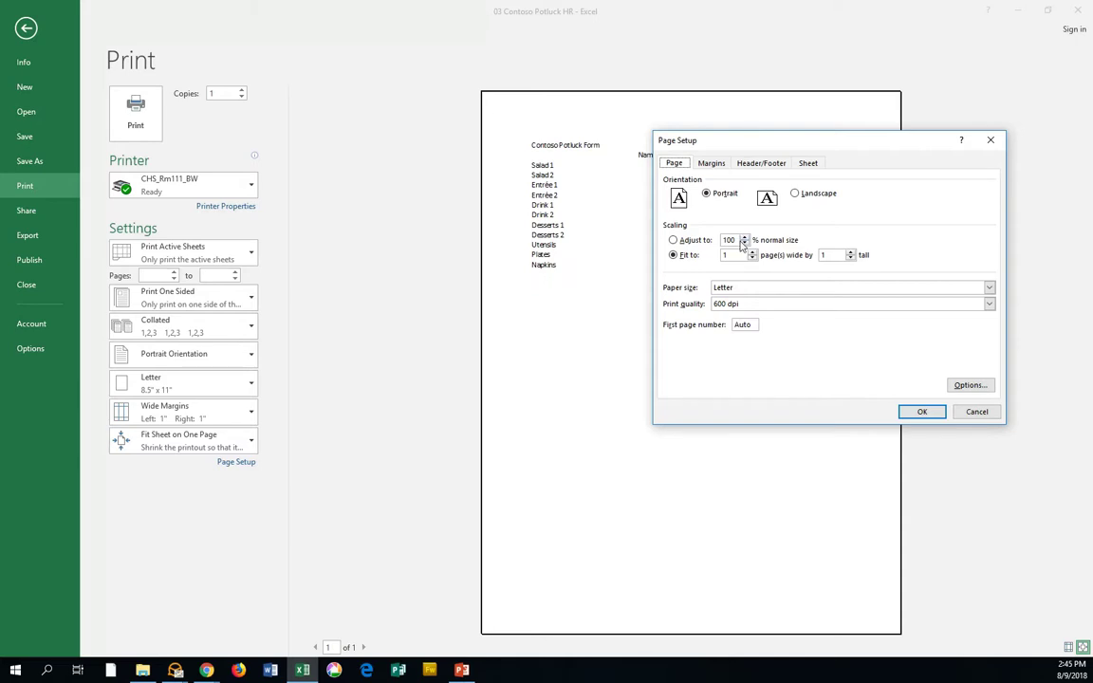
drag(736, 240, 705, 239)
text(175)
click(922, 412)
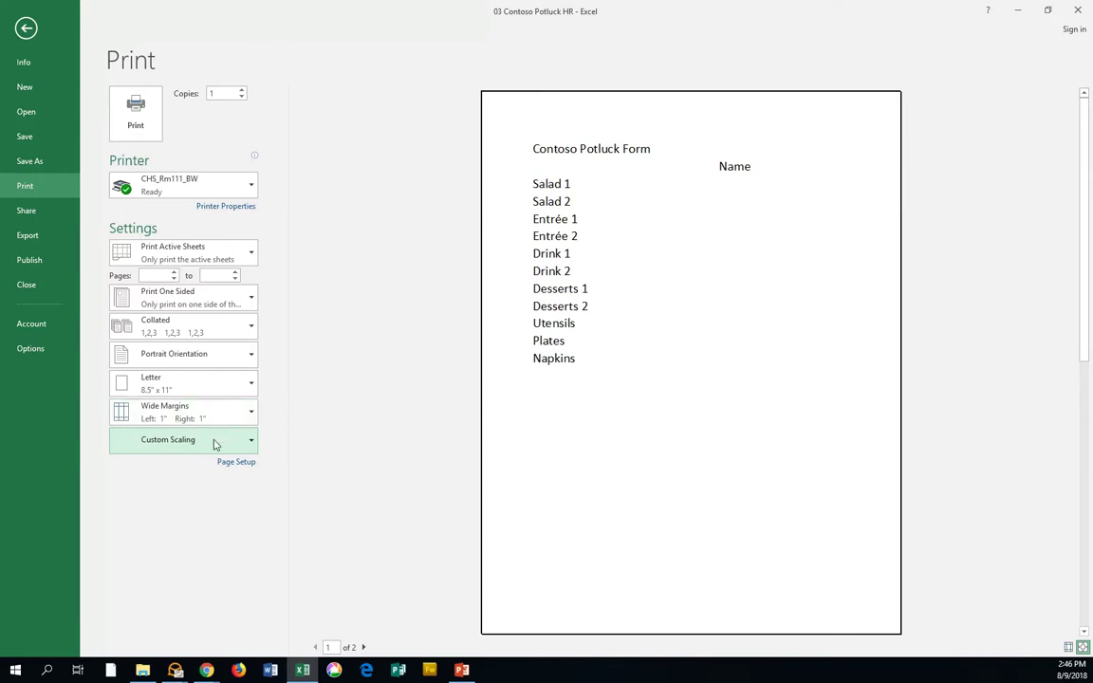
click(249, 443)
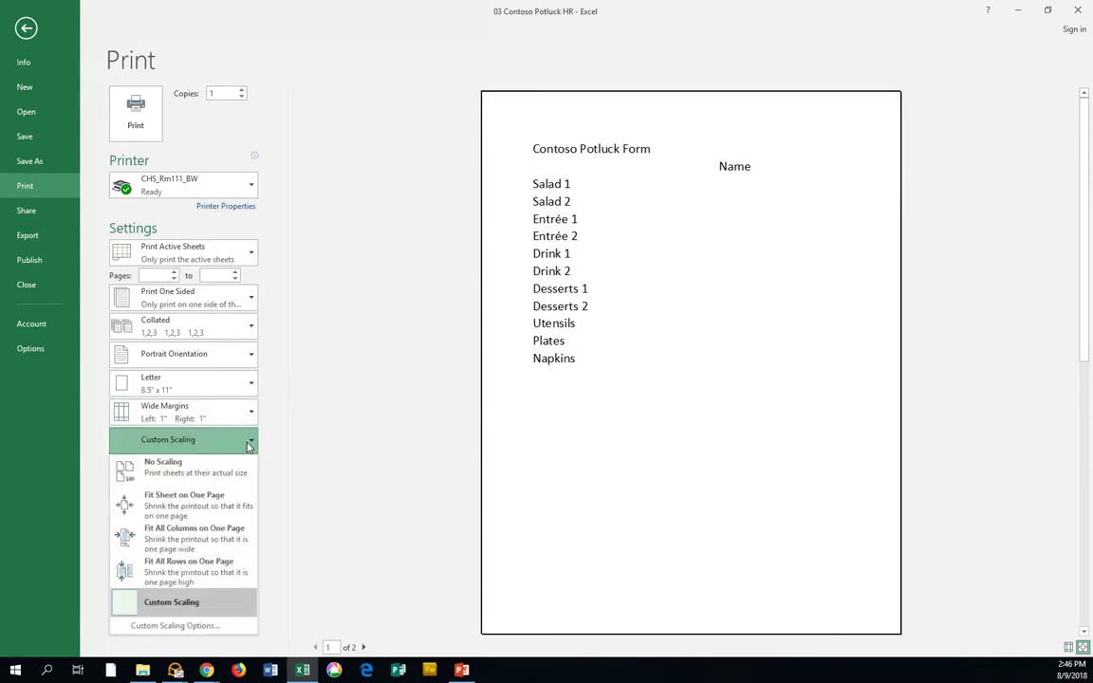
click(225, 509)
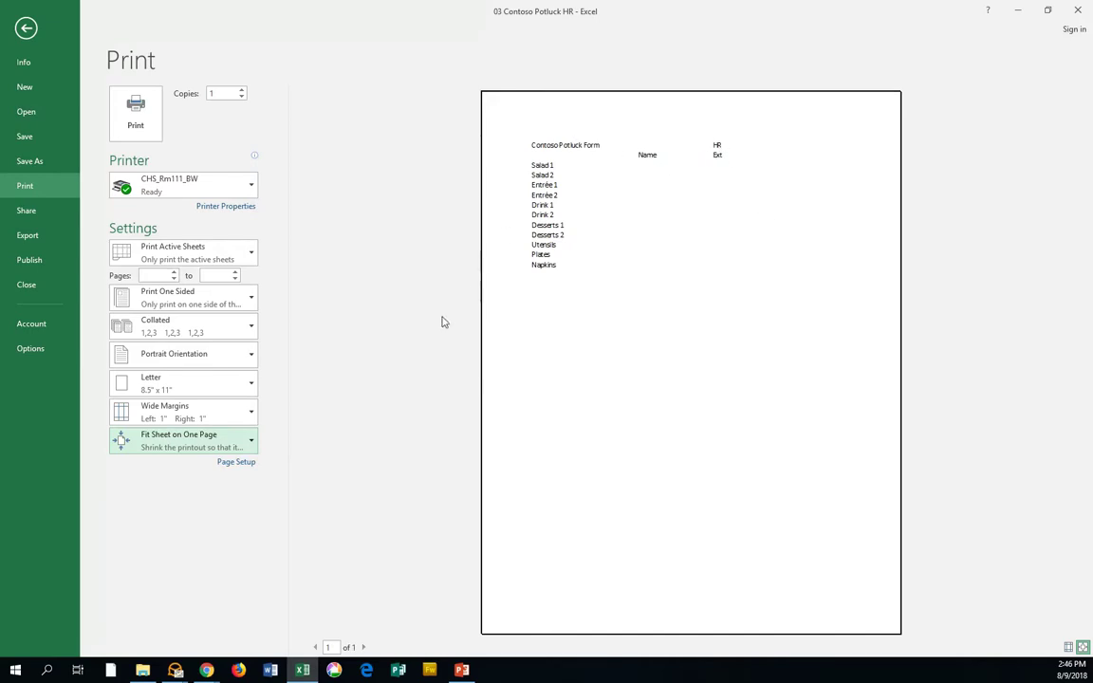
Step: Set custom scaling so the HR-P1 sheet prints at 175% of normal size
click(252, 439)
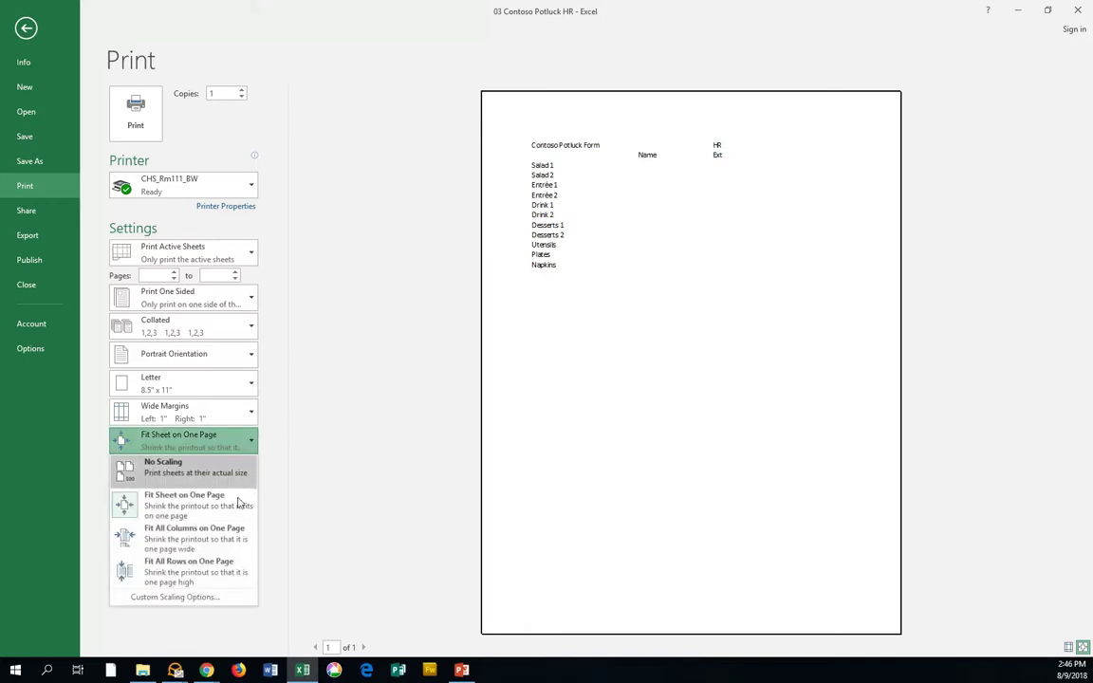
click(175, 597)
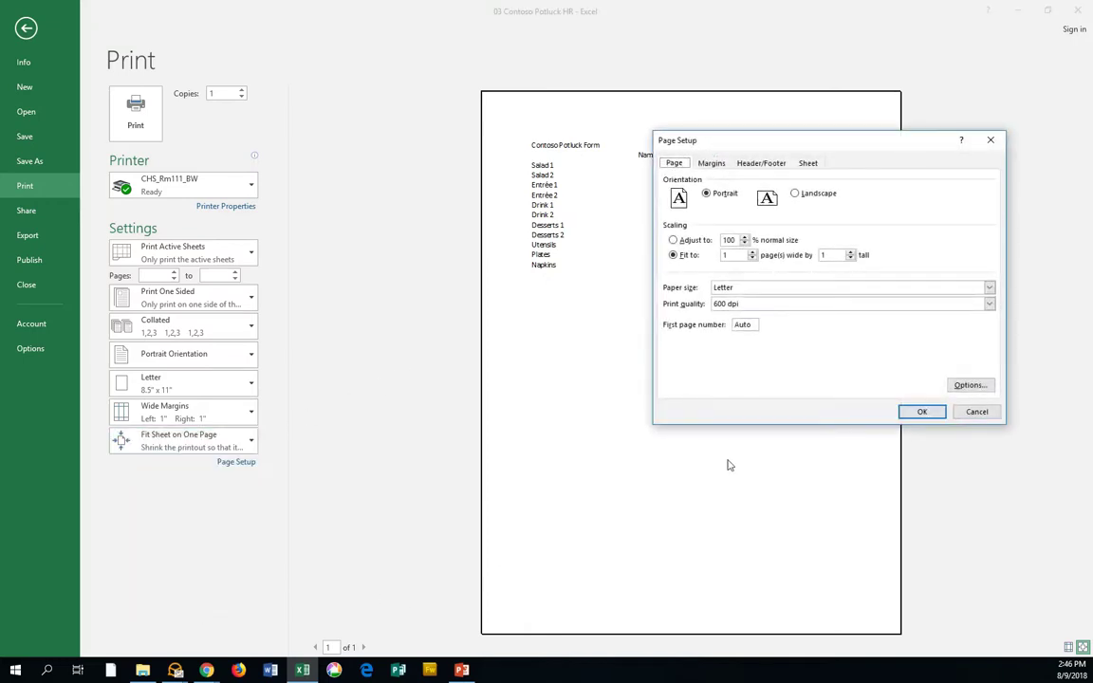
drag(738, 241, 710, 241)
text(175)
click(925, 412)
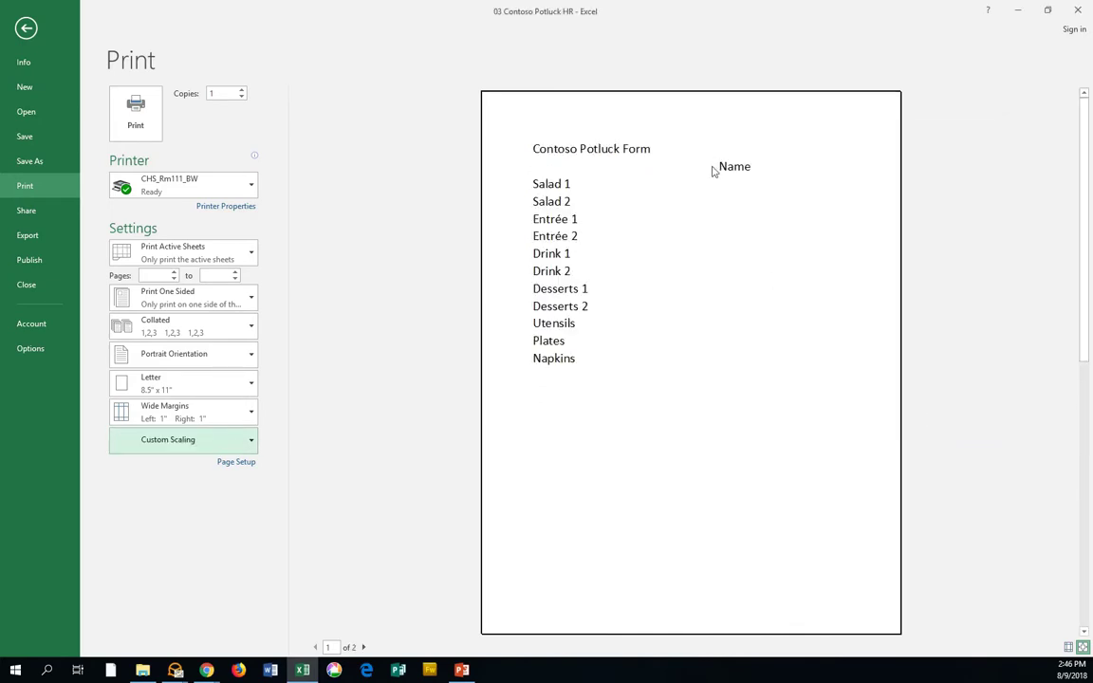
Step: Switch the printout to landscape orientation and enable printing of gridlines in the page setup
click(209, 364)
click(200, 415)
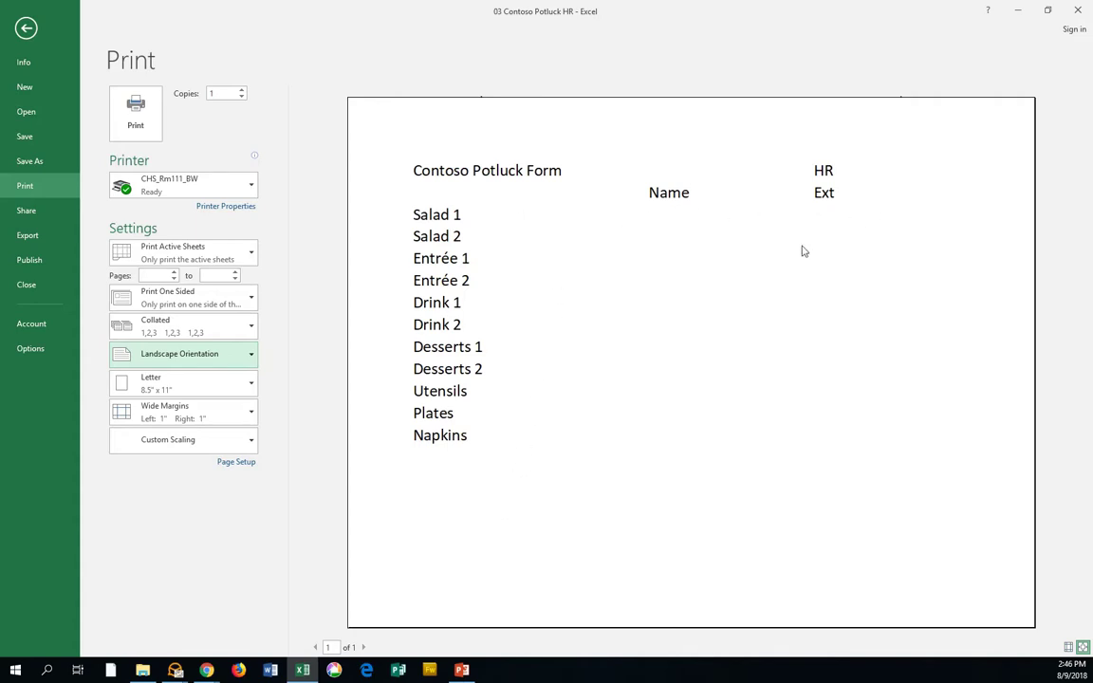
click(234, 465)
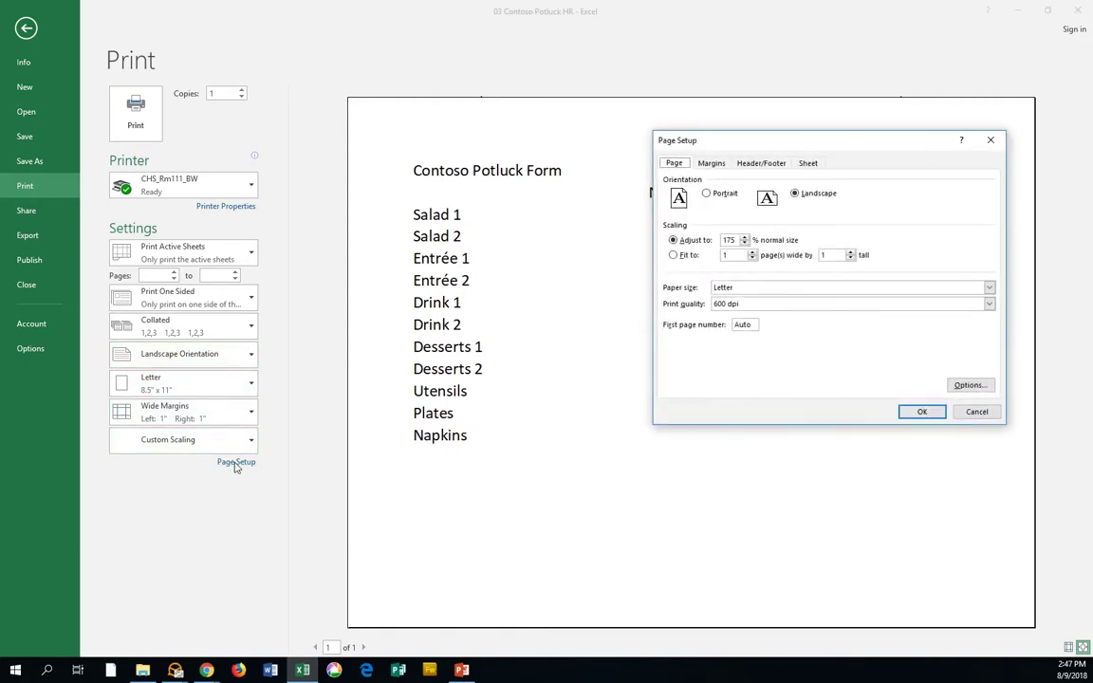
click(808, 163)
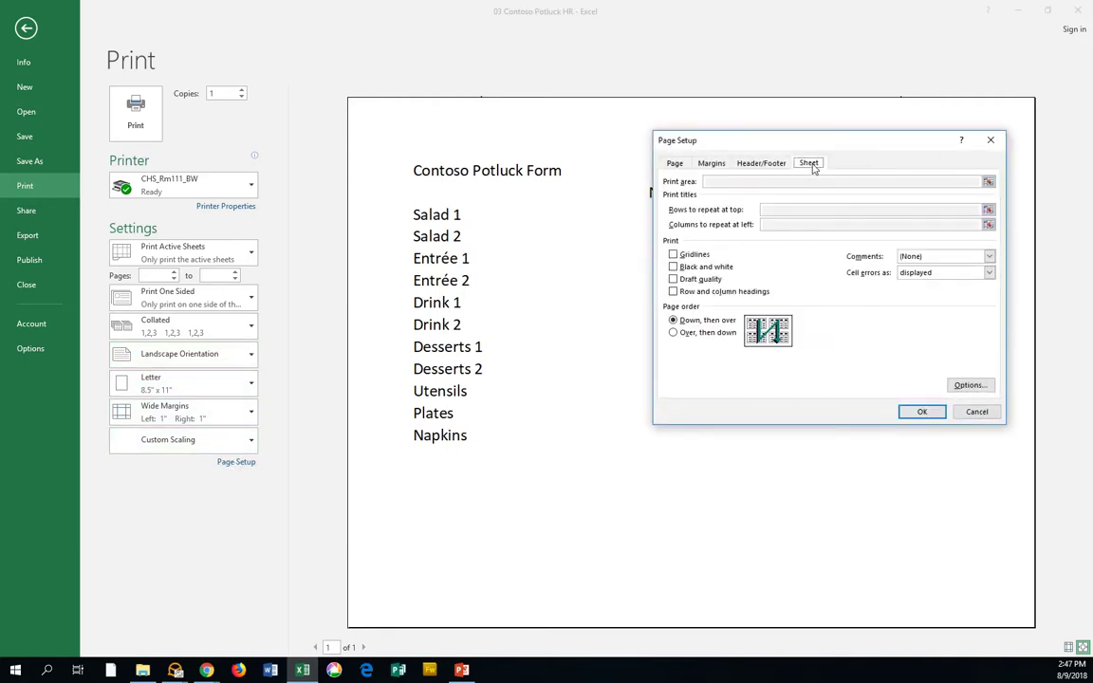
click(673, 254)
click(921, 415)
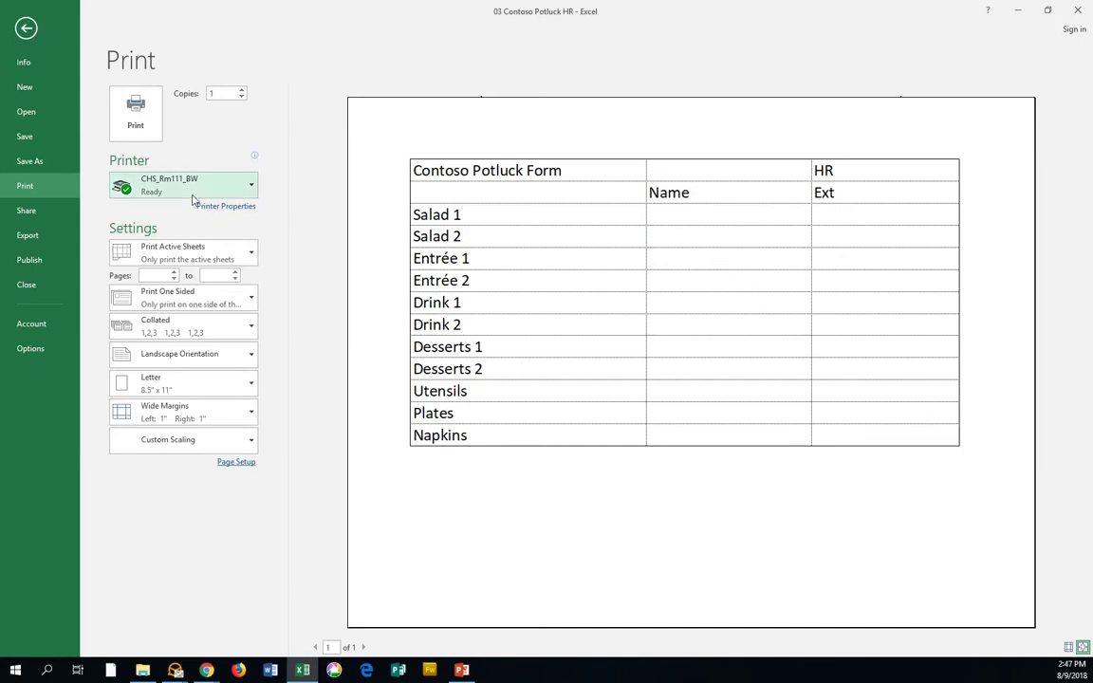
Step: Return to the HR-P1 sheet and enter "Student name" in B3 and 31 in C3
click(26, 29)
click(193, 190)
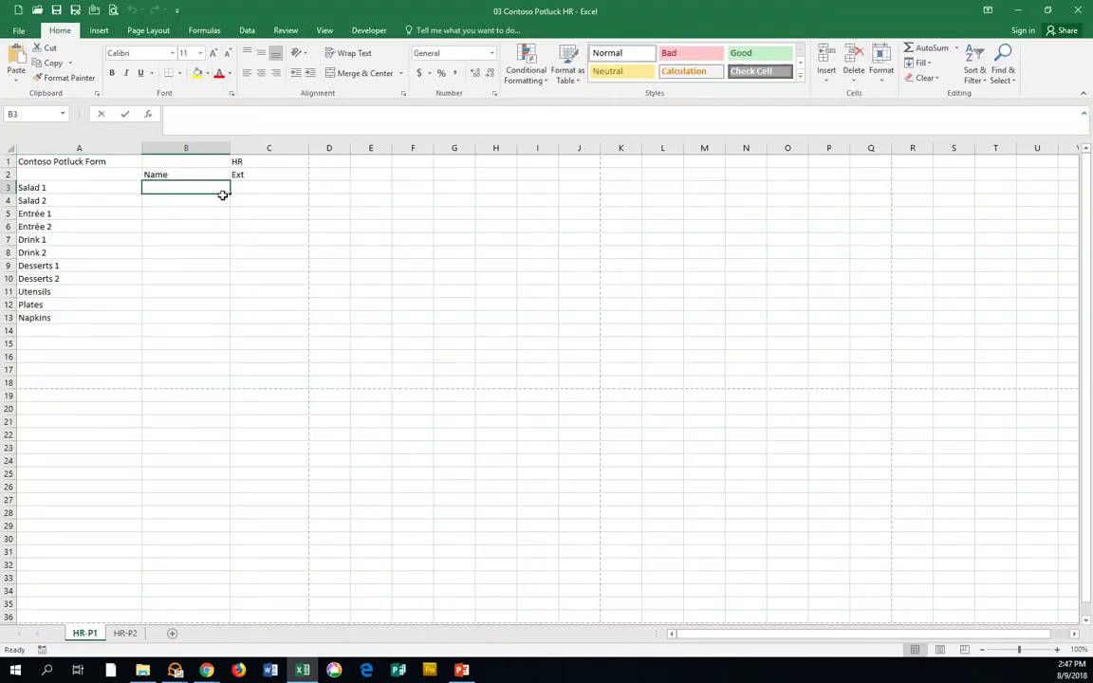
text(Student name)
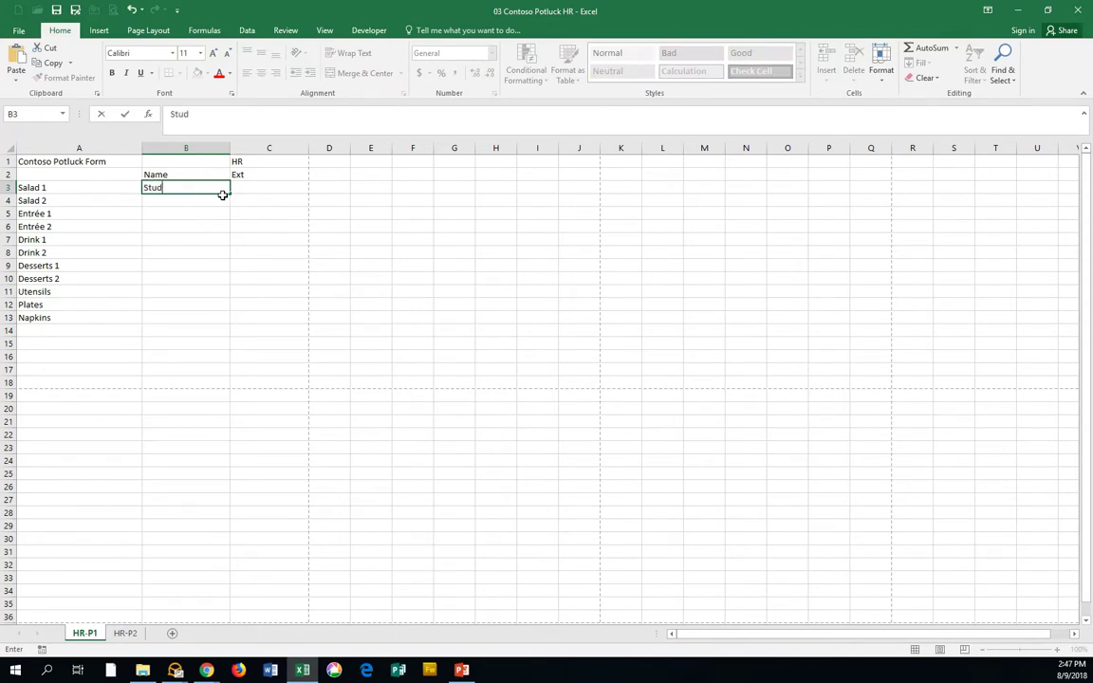
key(Tab)
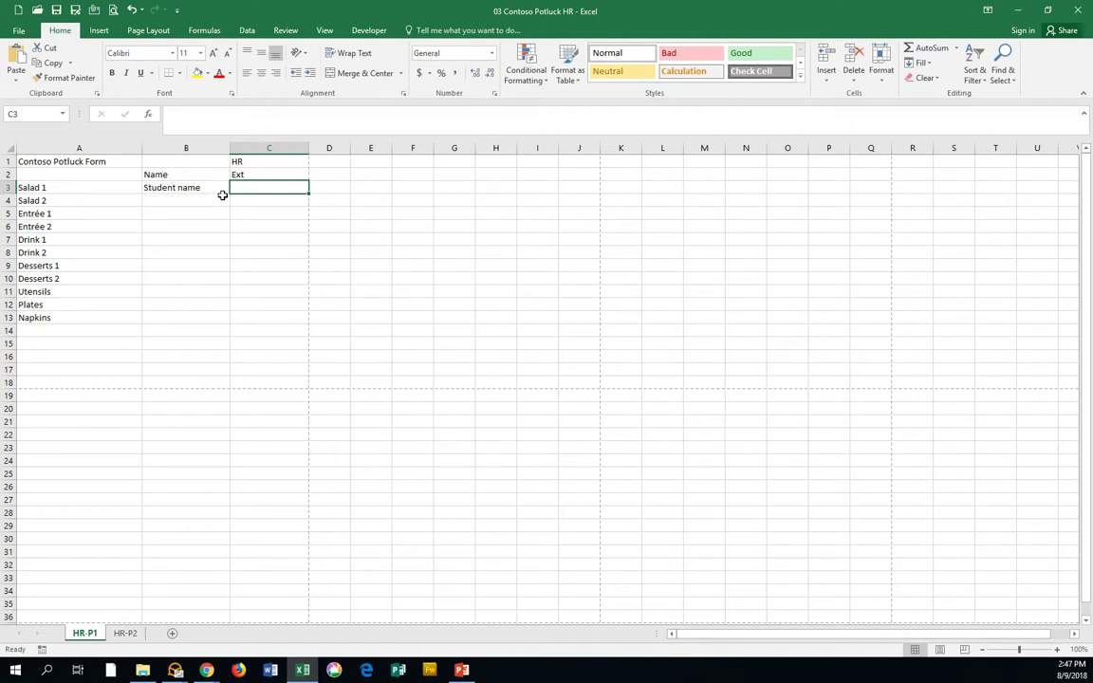
text(31)
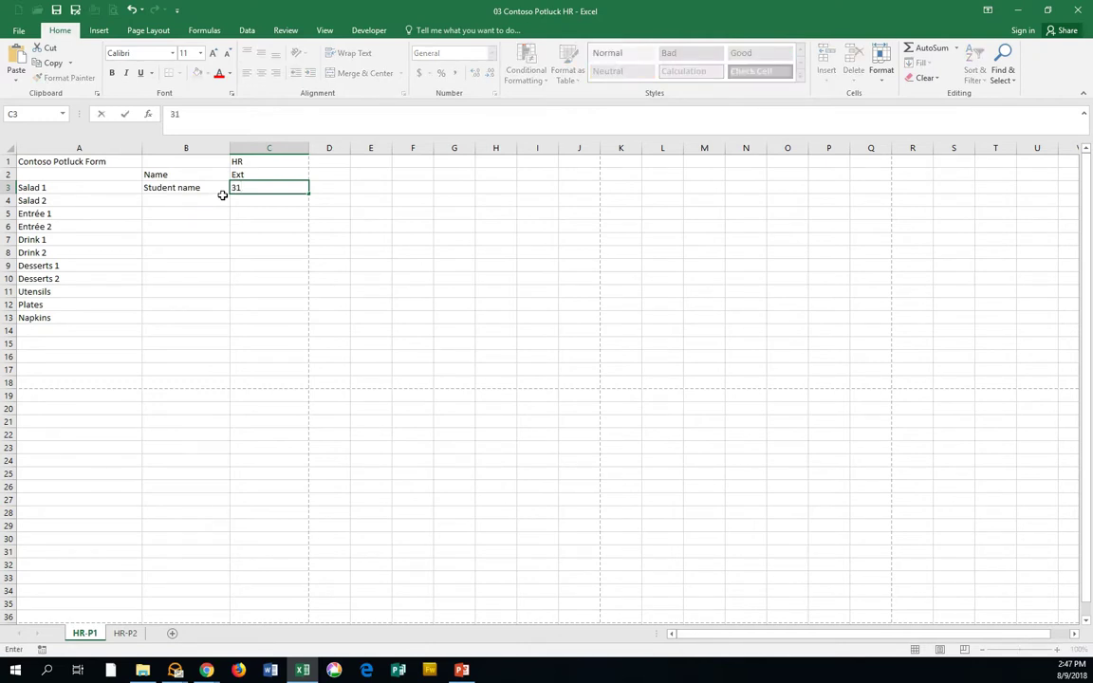
key(Return)
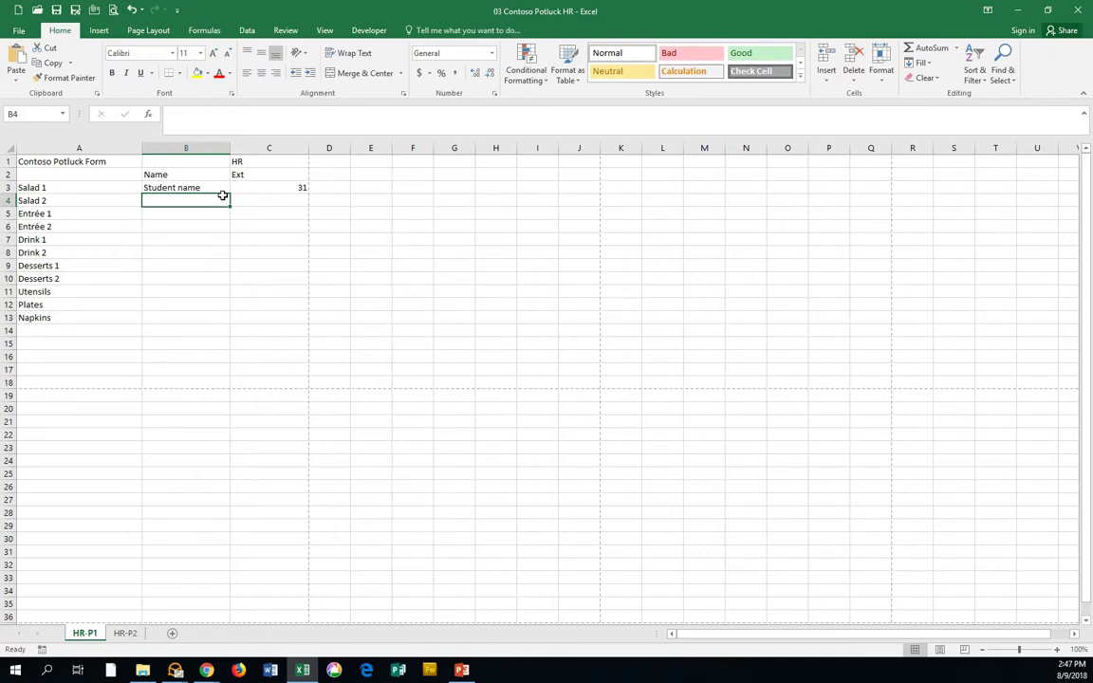
Step: Print one copy of the active HR-P1 sheet on the CHS_Rm111_BW printer
key(ctrl+p)
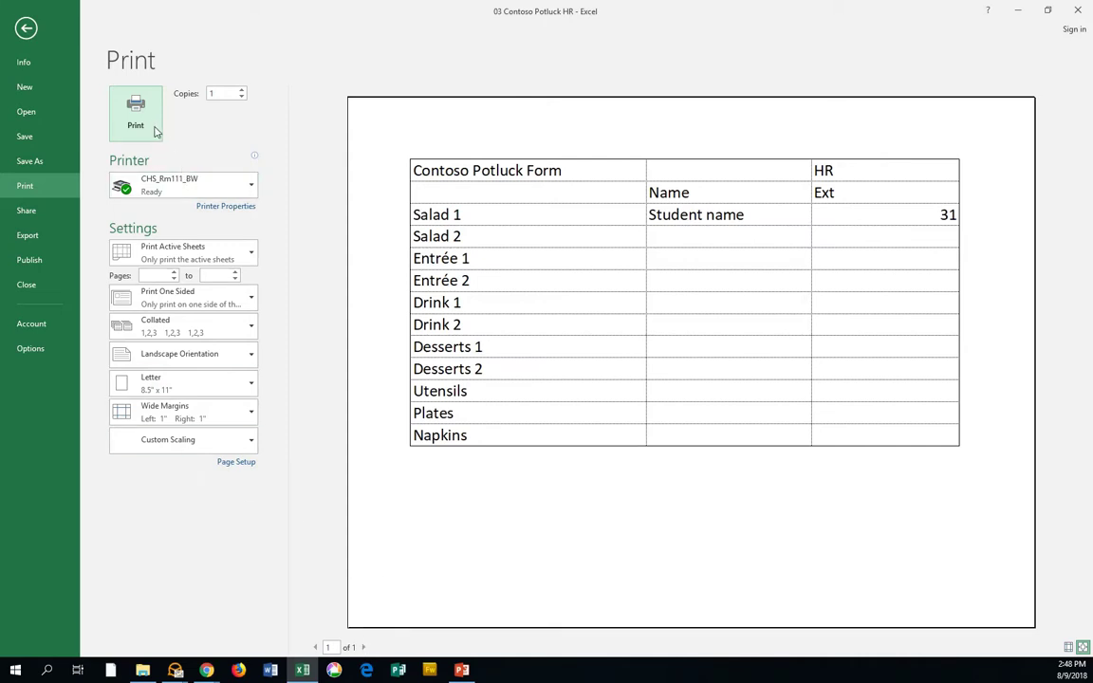
mouse_move(195, 189)
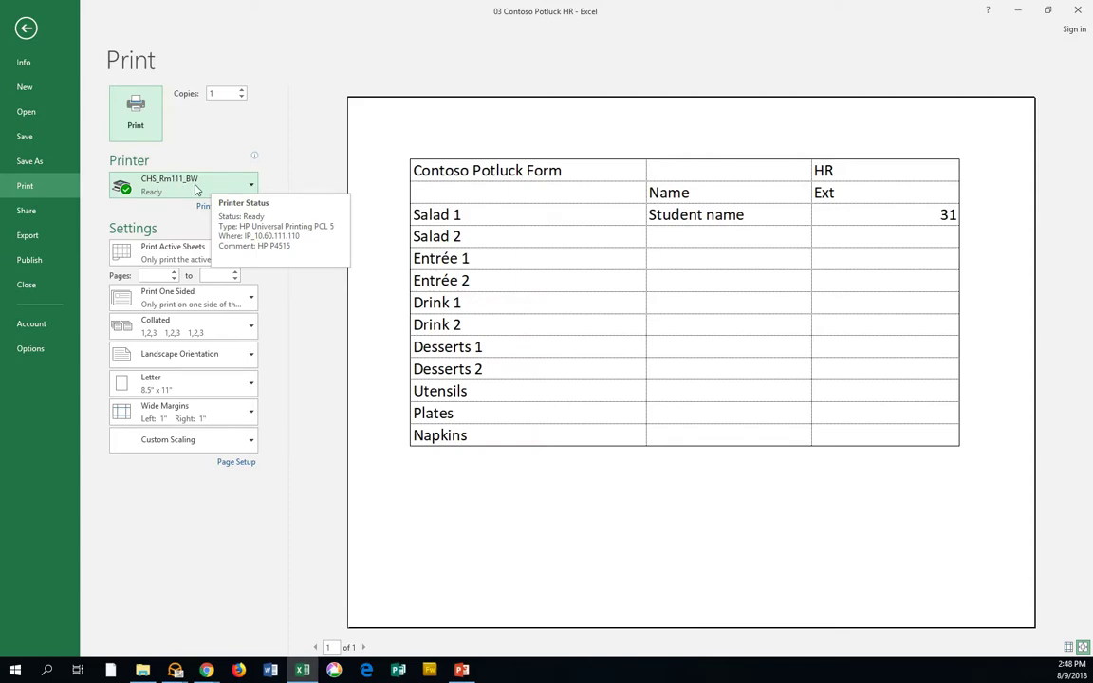
click(137, 114)
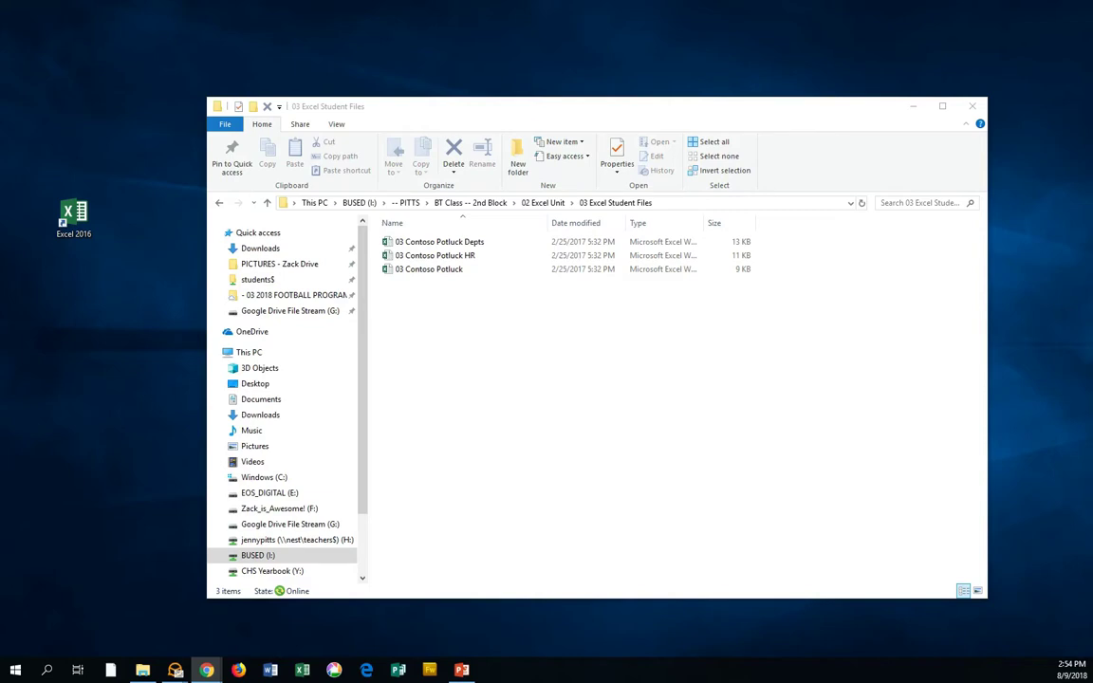
Step: Start Excel with a blank workbook and add New, Open, Print Preview and Print, and Spelling to the Quick Access Toolbar
double_click(77, 222)
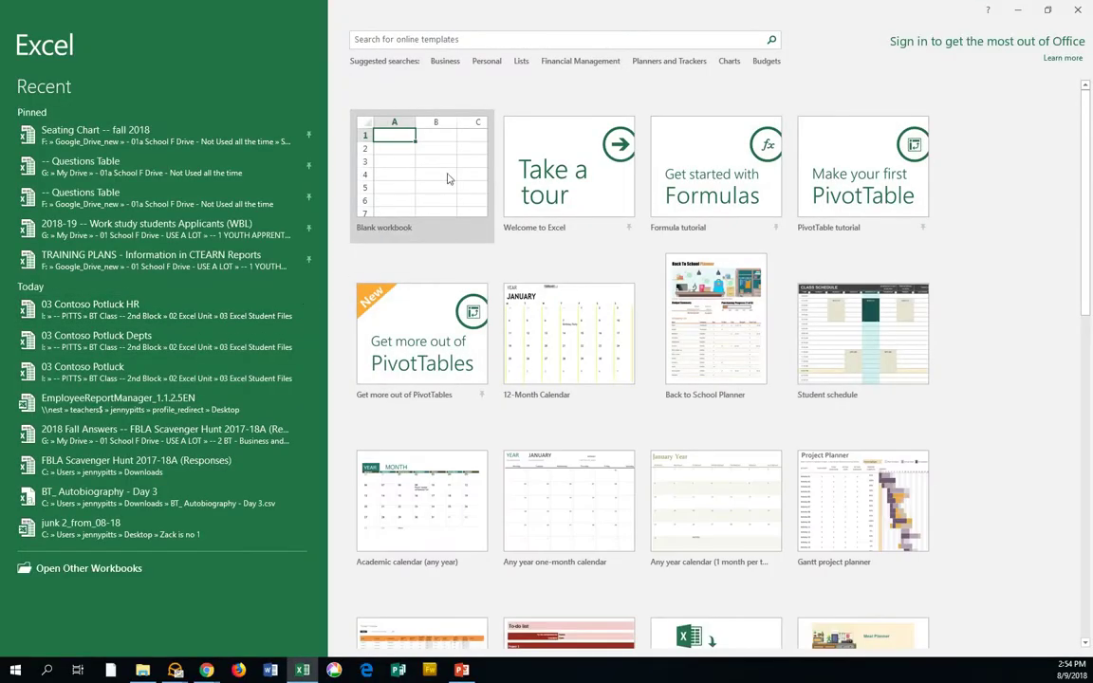
click(399, 144)
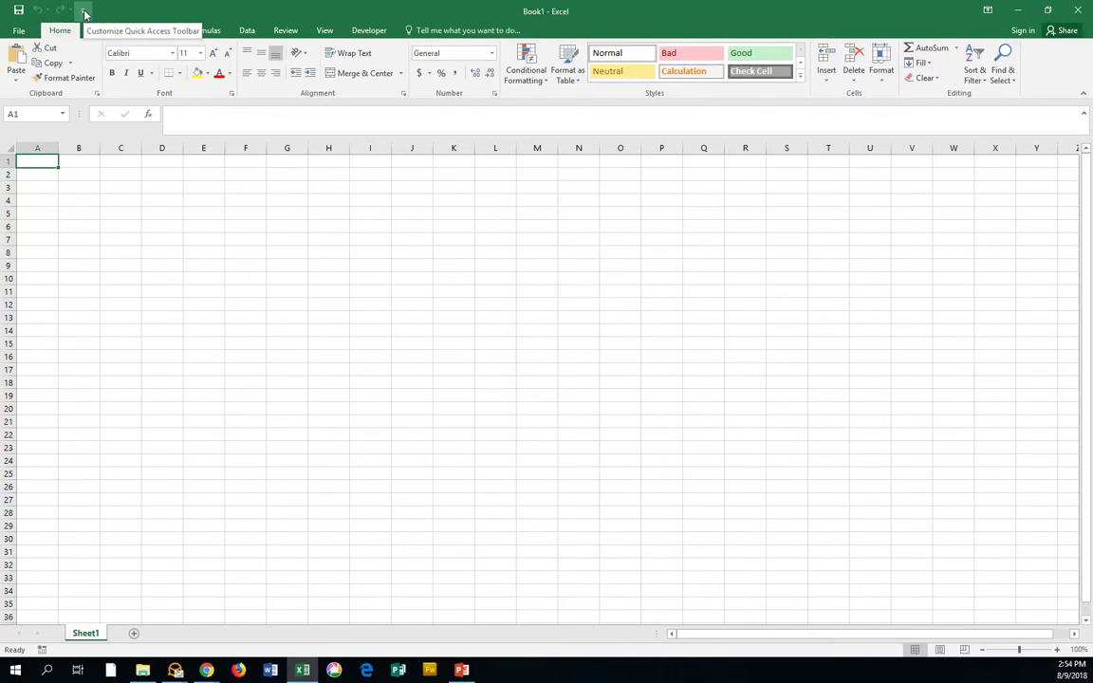
click(84, 12)
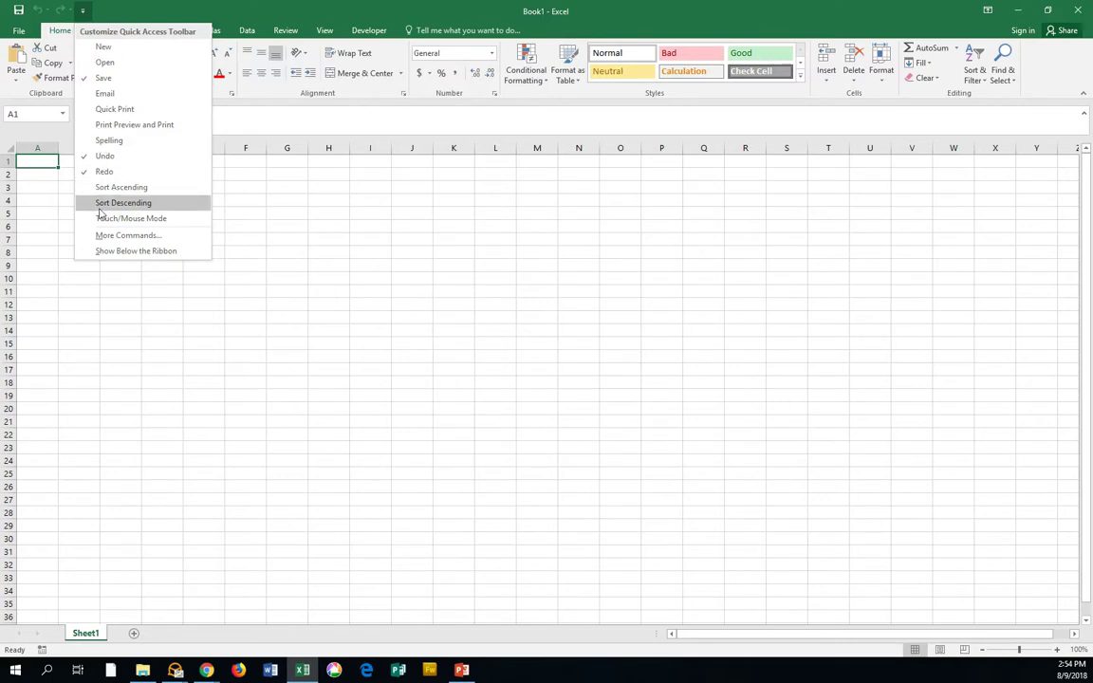
click(87, 51)
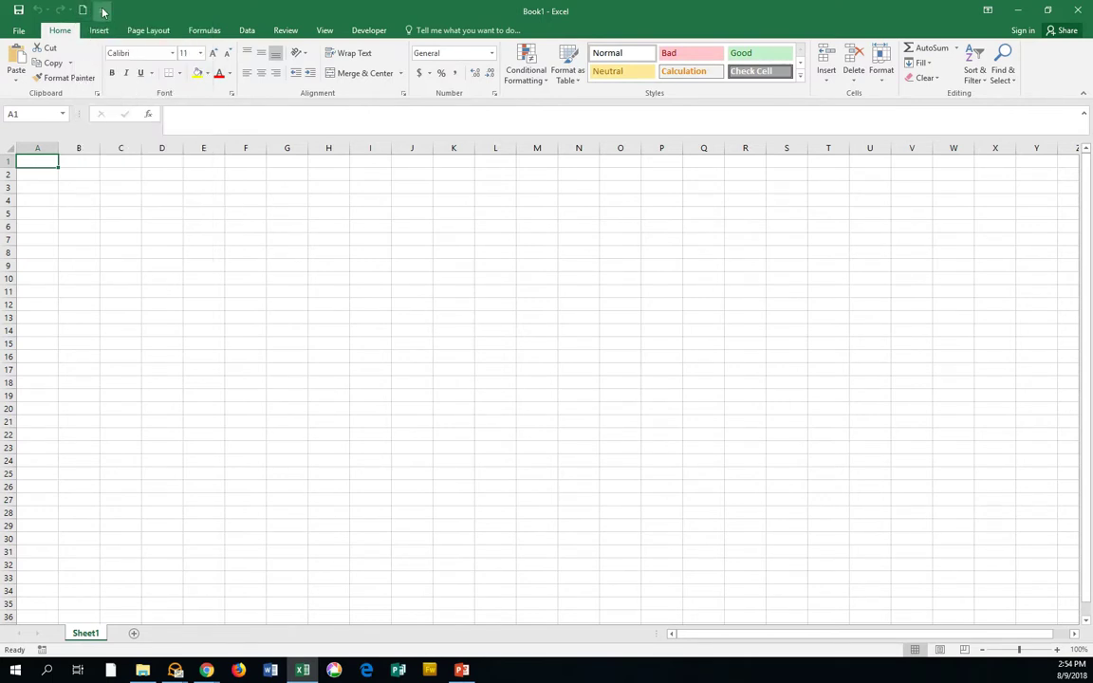
click(102, 12)
click(95, 61)
click(120, 13)
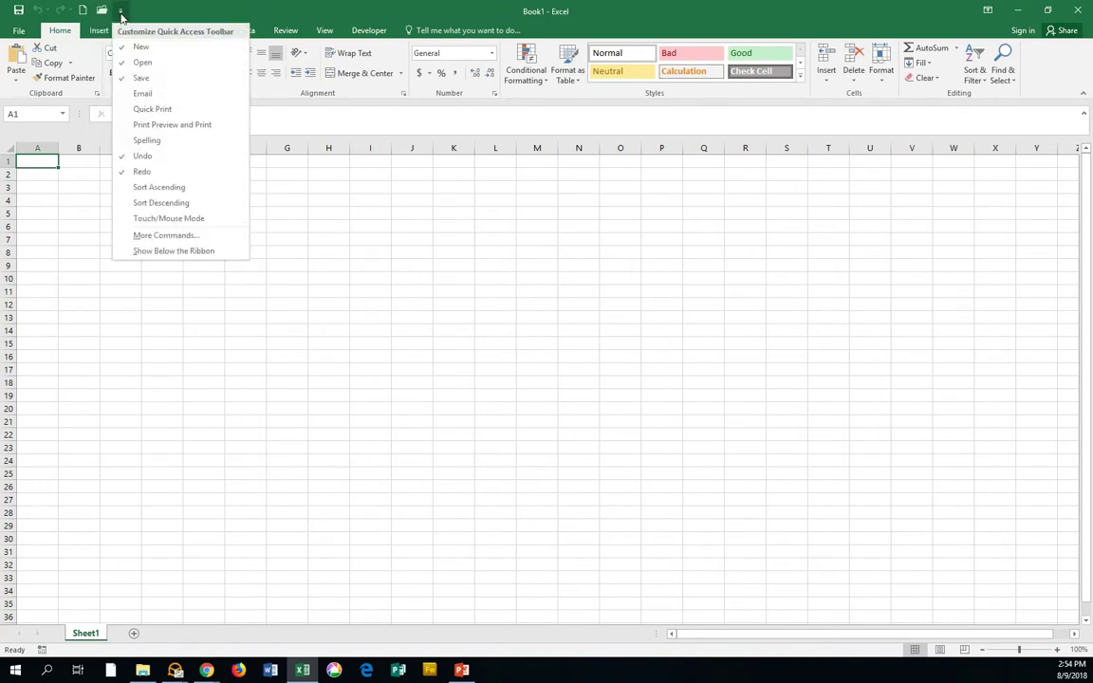
click(132, 126)
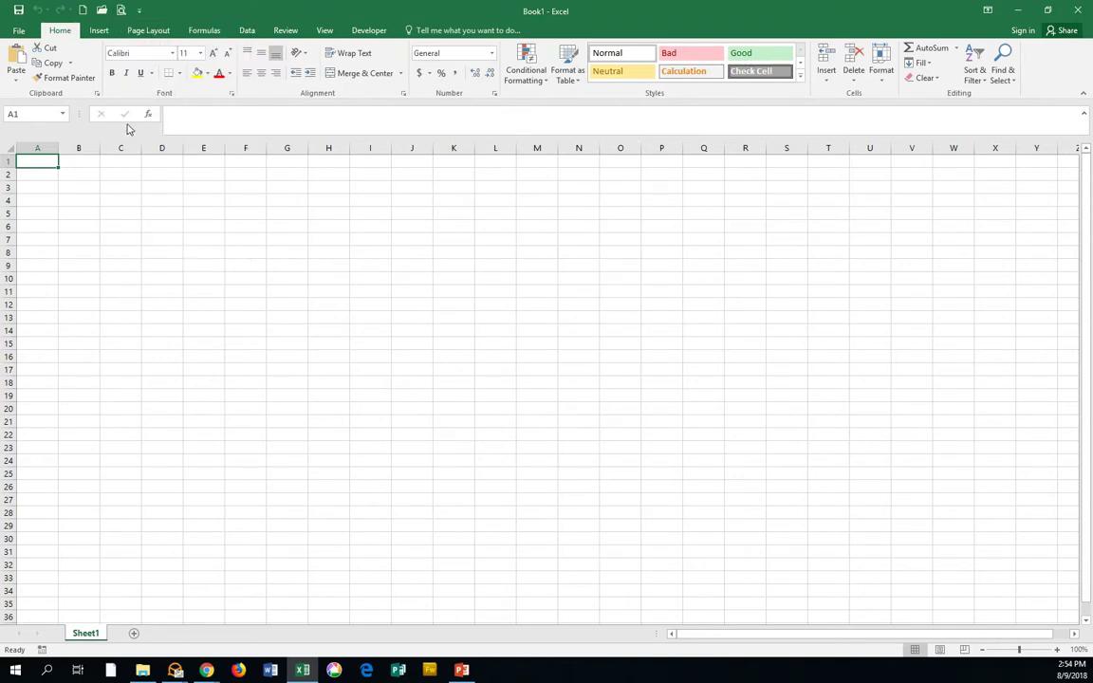
click(142, 13)
click(145, 140)
Step: Open the full Quick Access Toolbar customization and move New File to the first position in the command order
click(160, 14)
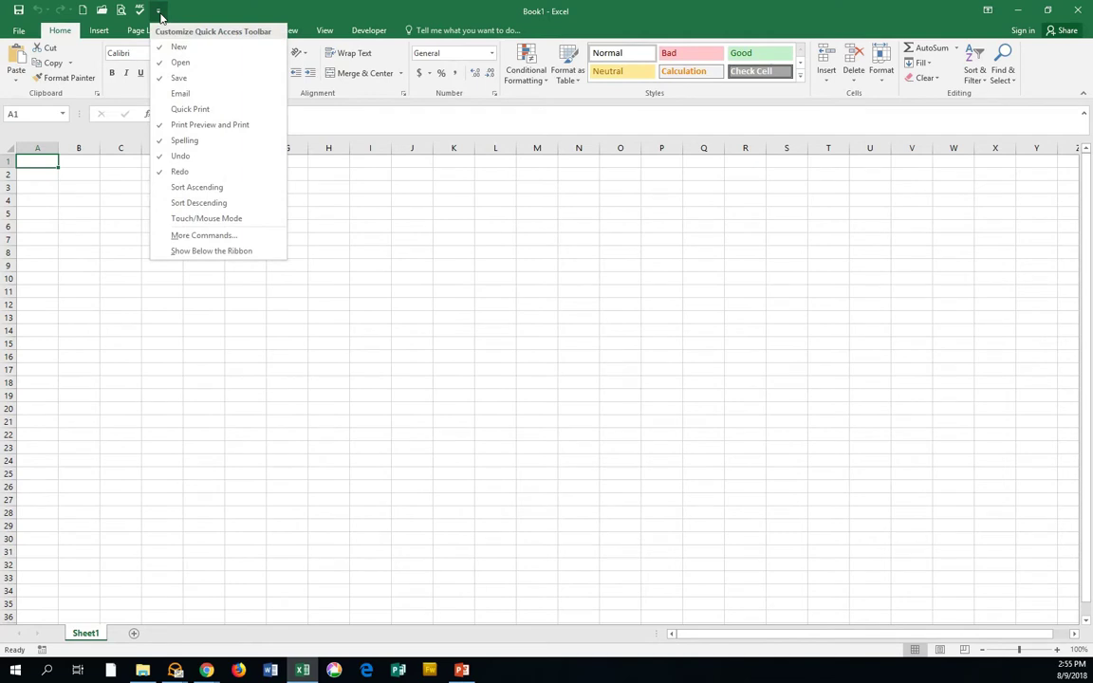
click(181, 237)
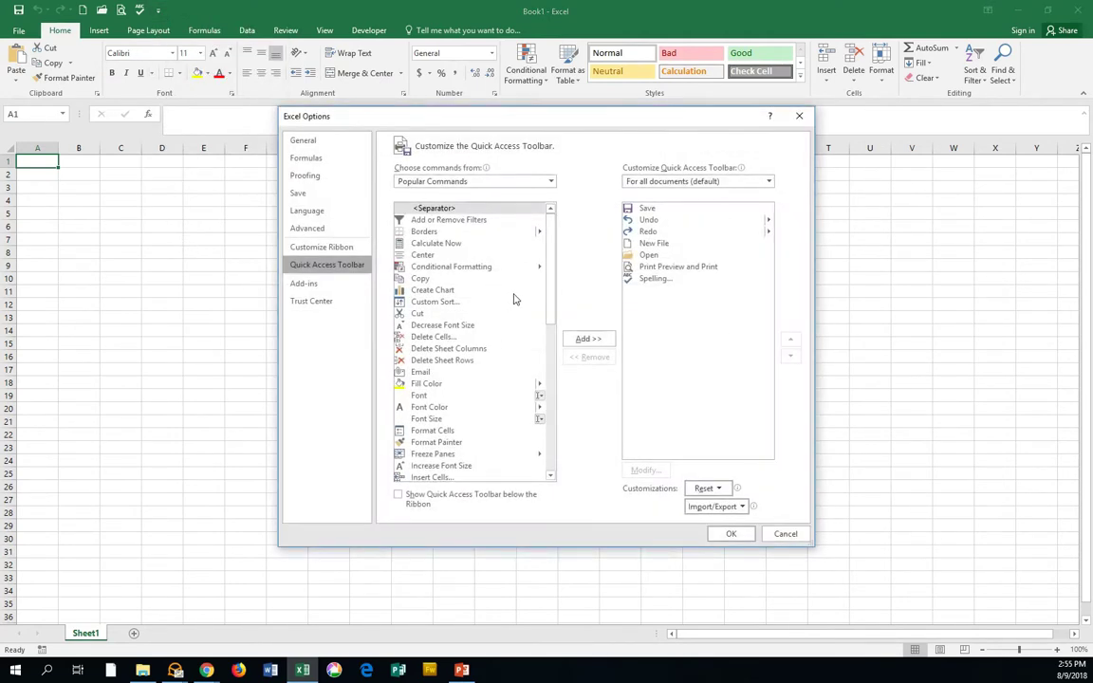
click(652, 244)
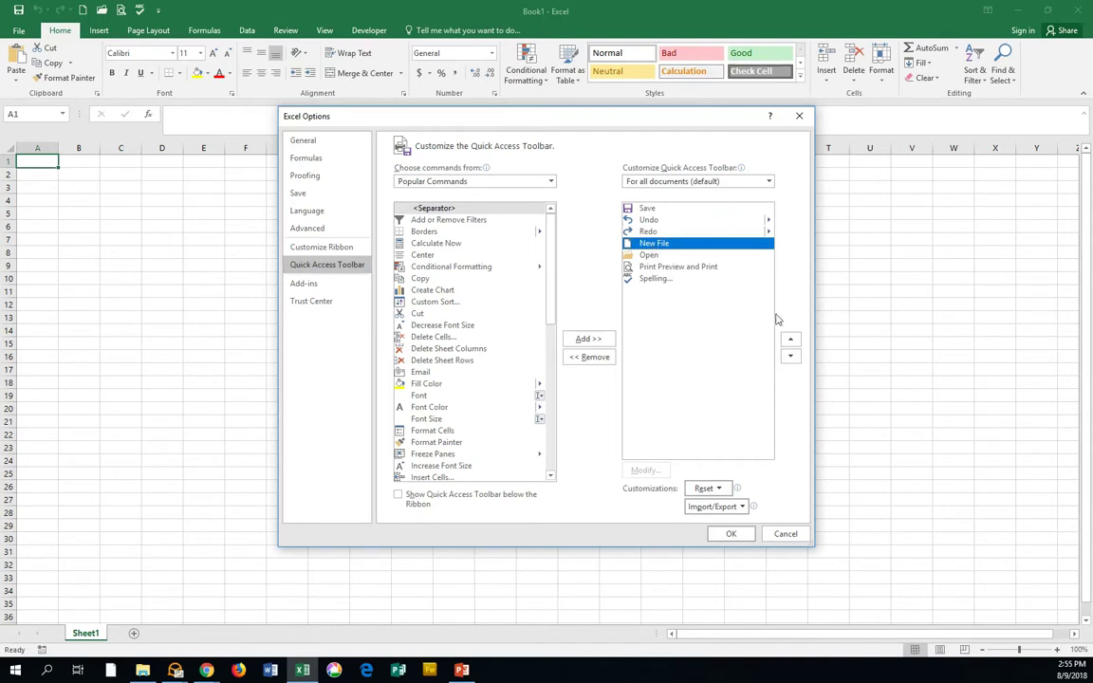
click(791, 342)
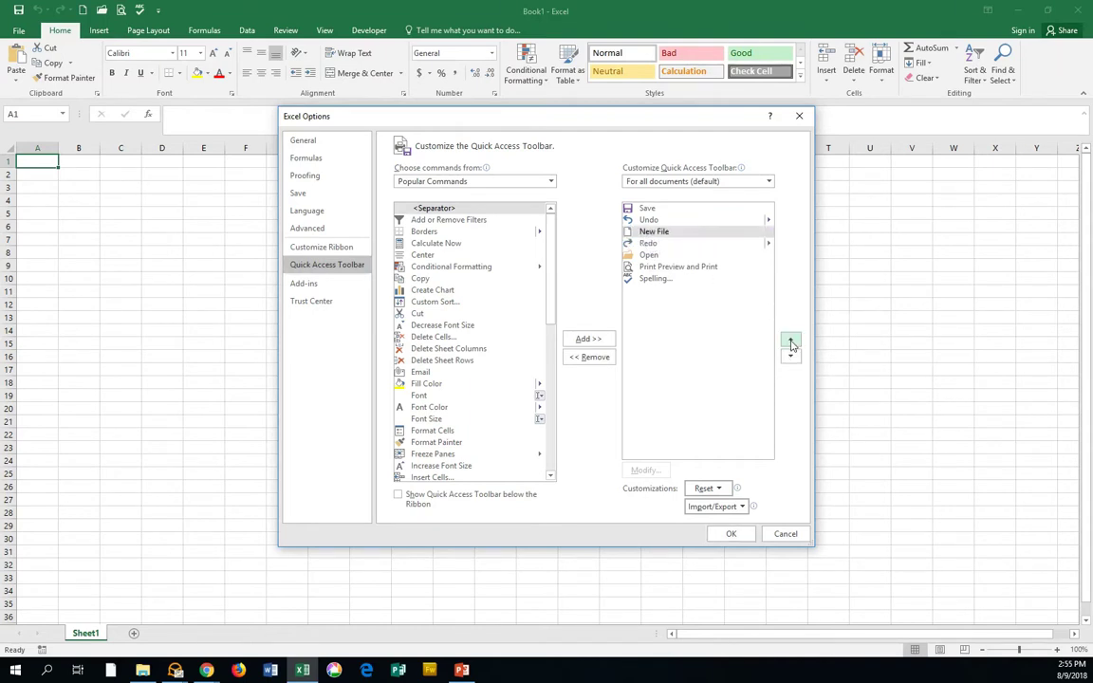
click(791, 341)
click(791, 342)
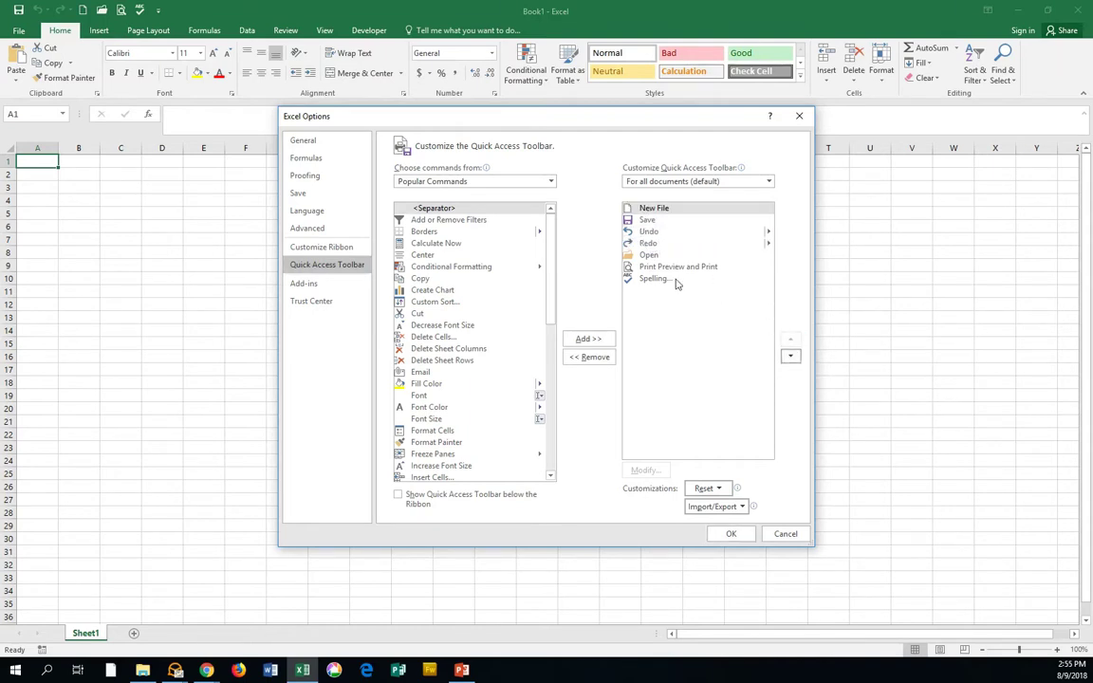
Step: Move the Open command up to directly below New File in the Quick Access Toolbar order
click(653, 254)
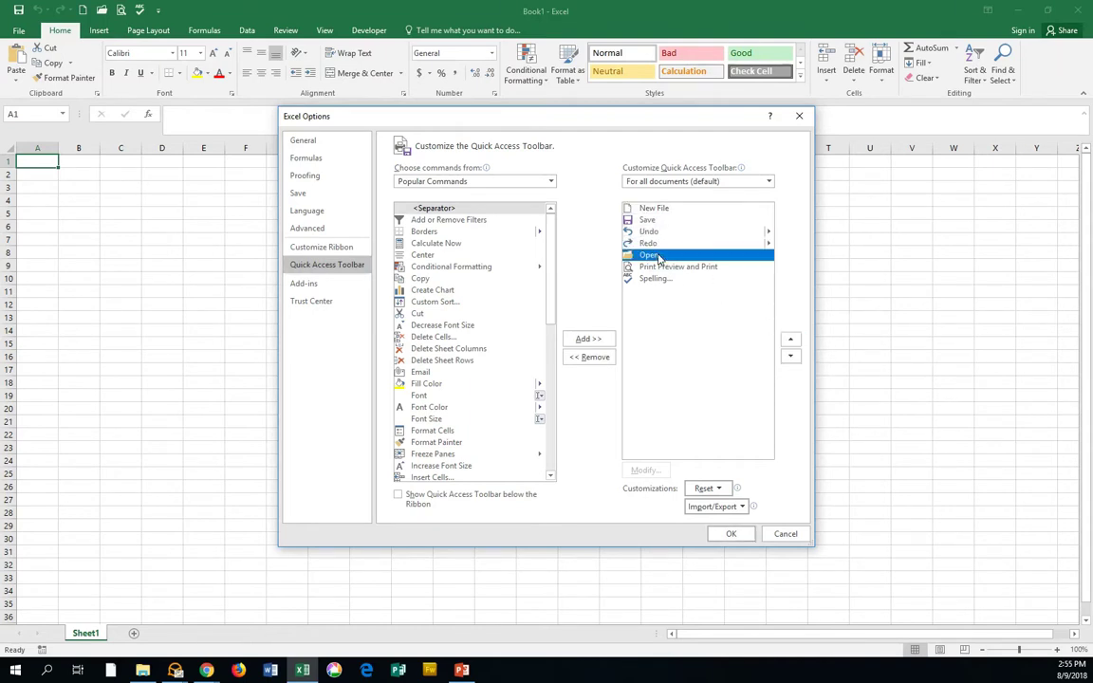
click(791, 342)
click(791, 342)
click(791, 342)
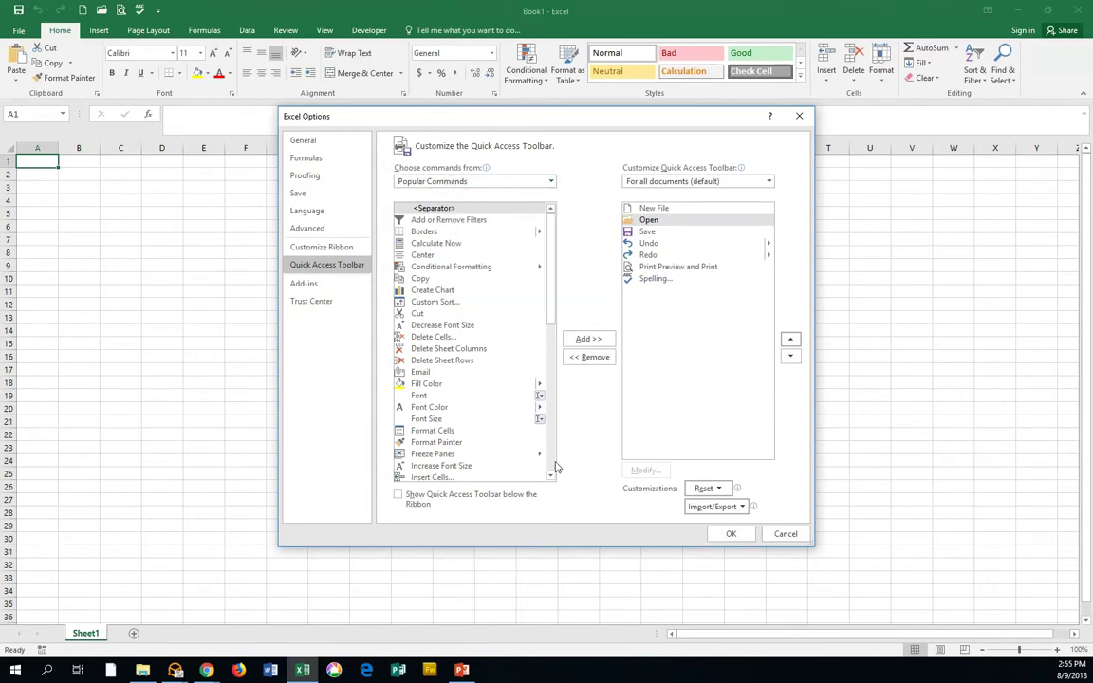
Step: Add the Save As command to the Quick Access Toolbar, place it directly below Save, and apply the customization
scroll(554, 464, down, 12)
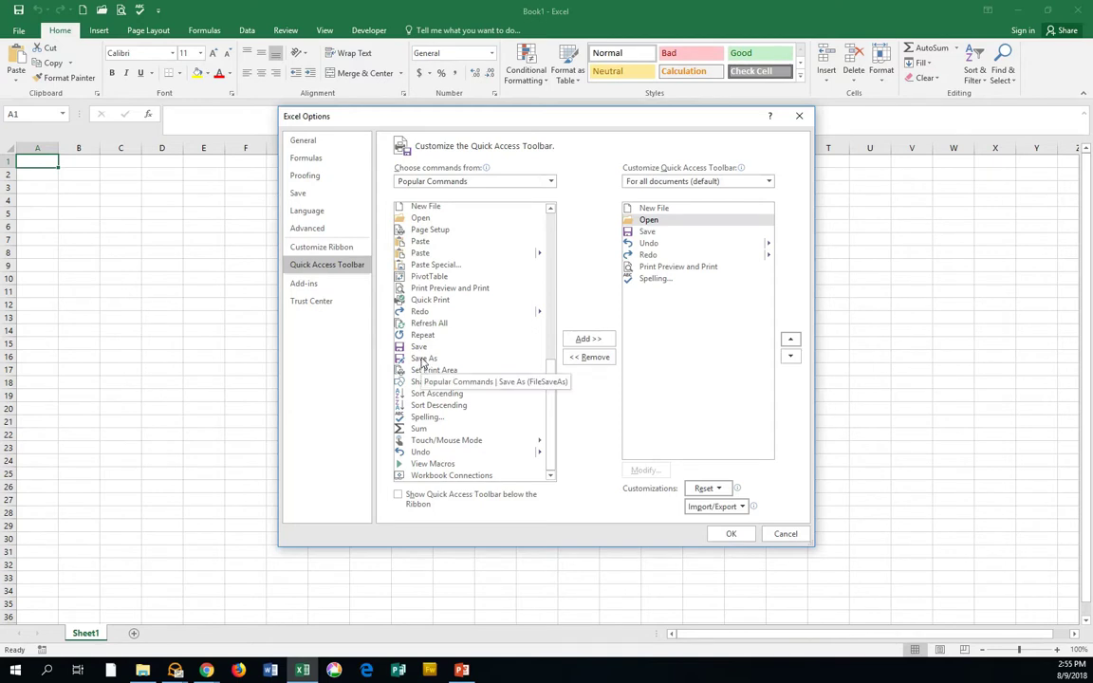
click(425, 359)
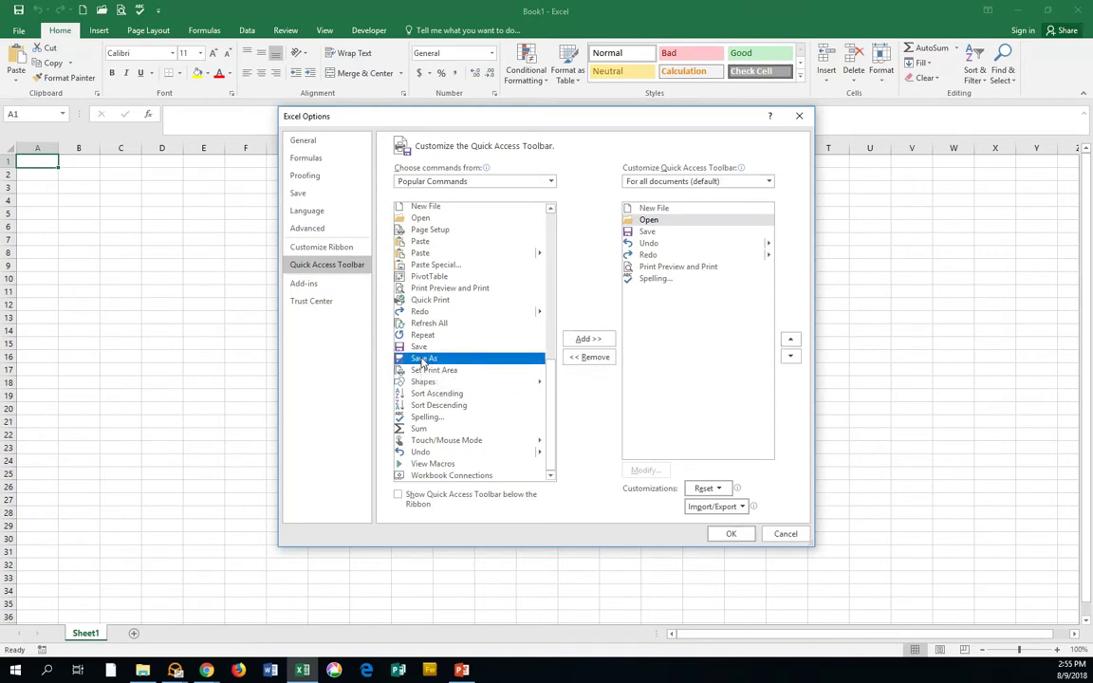
click(587, 340)
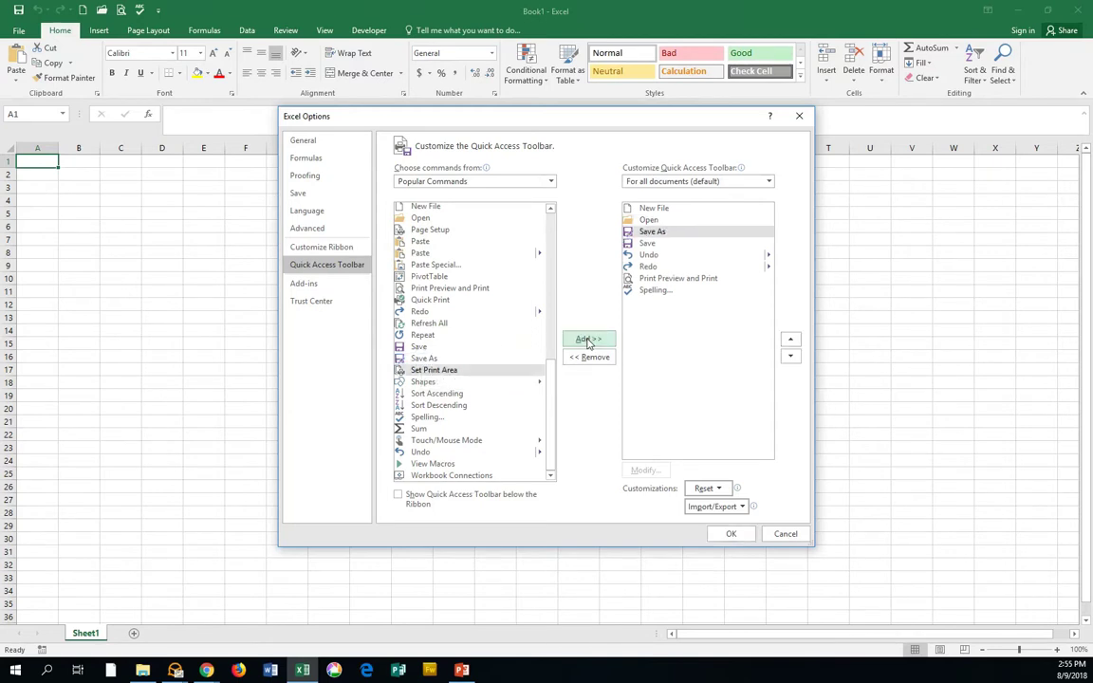
click(648, 233)
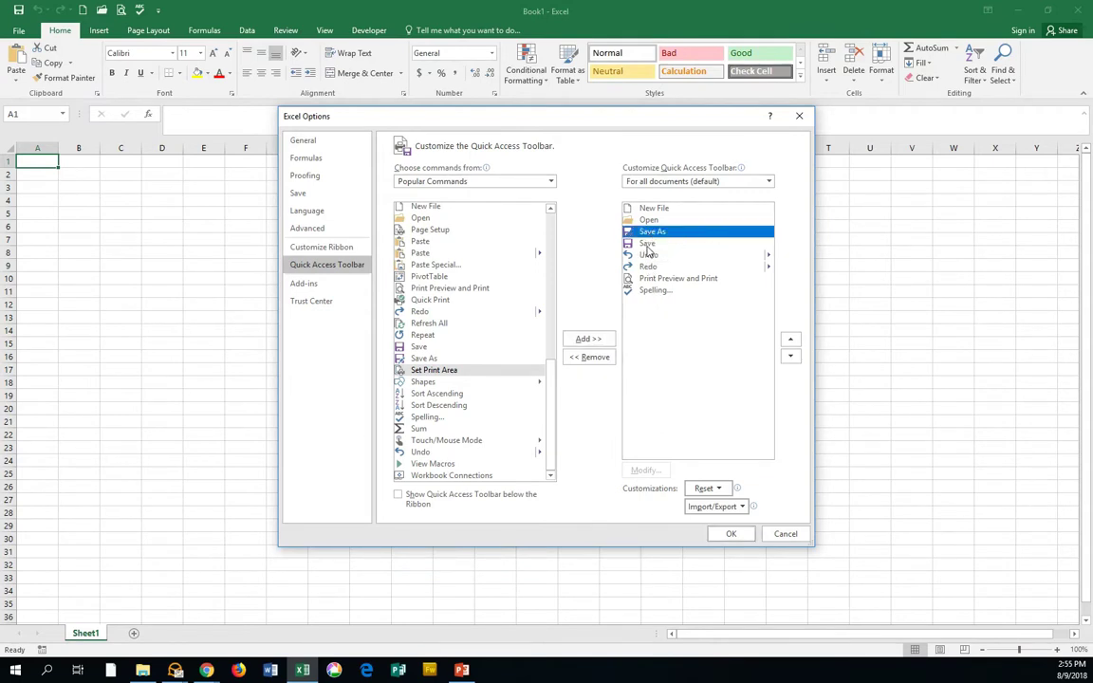
click(792, 357)
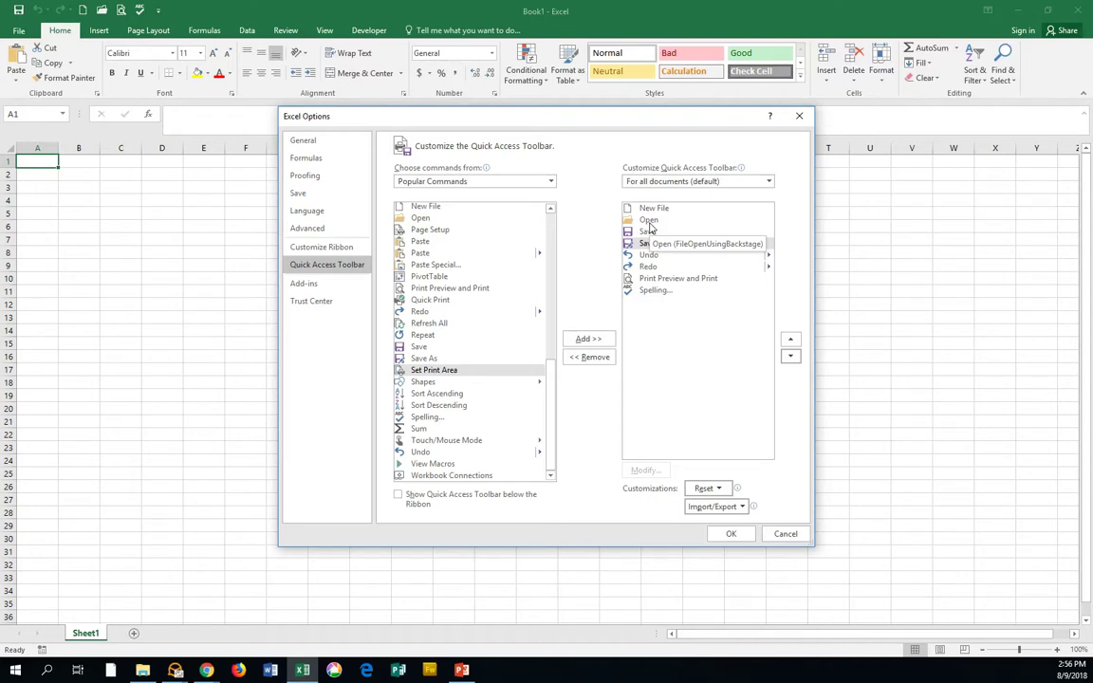
click(731, 534)
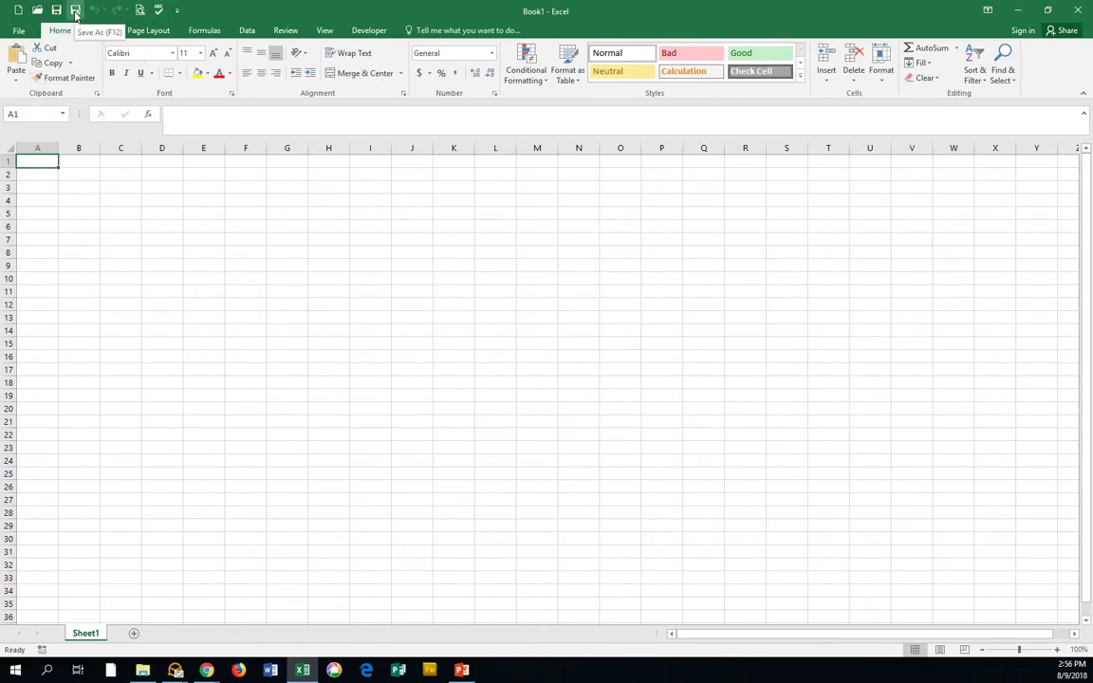
Step: Add Format Painter from the Home Tab commands to the end of the Quick Access Toolbar and apply the change
click(176, 11)
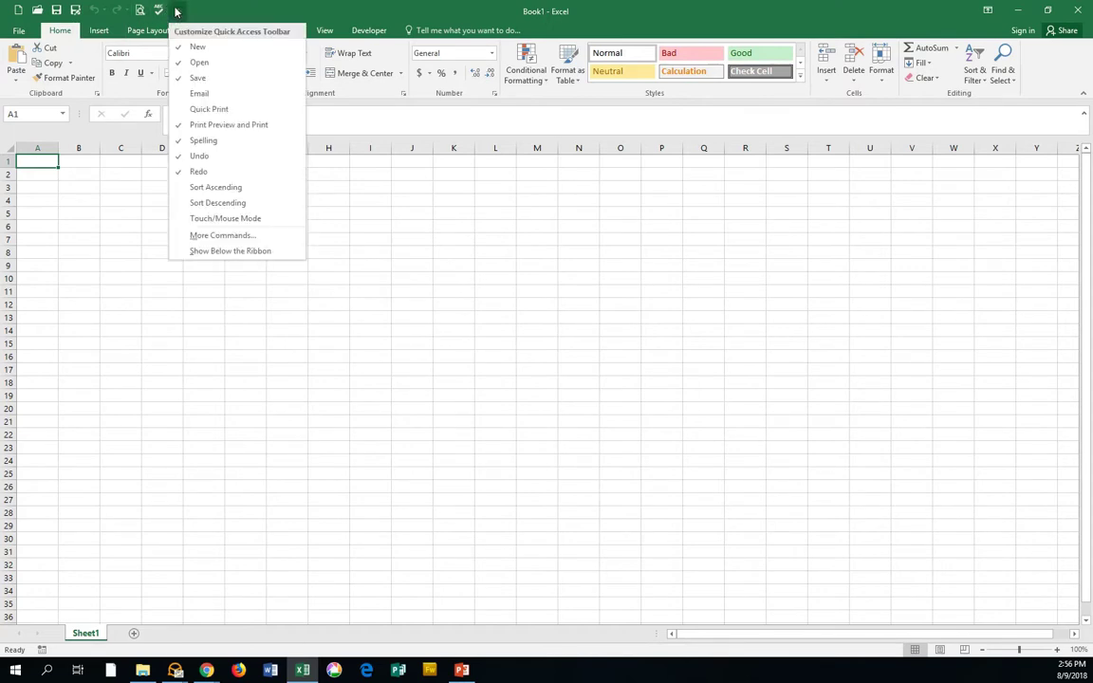
click(205, 237)
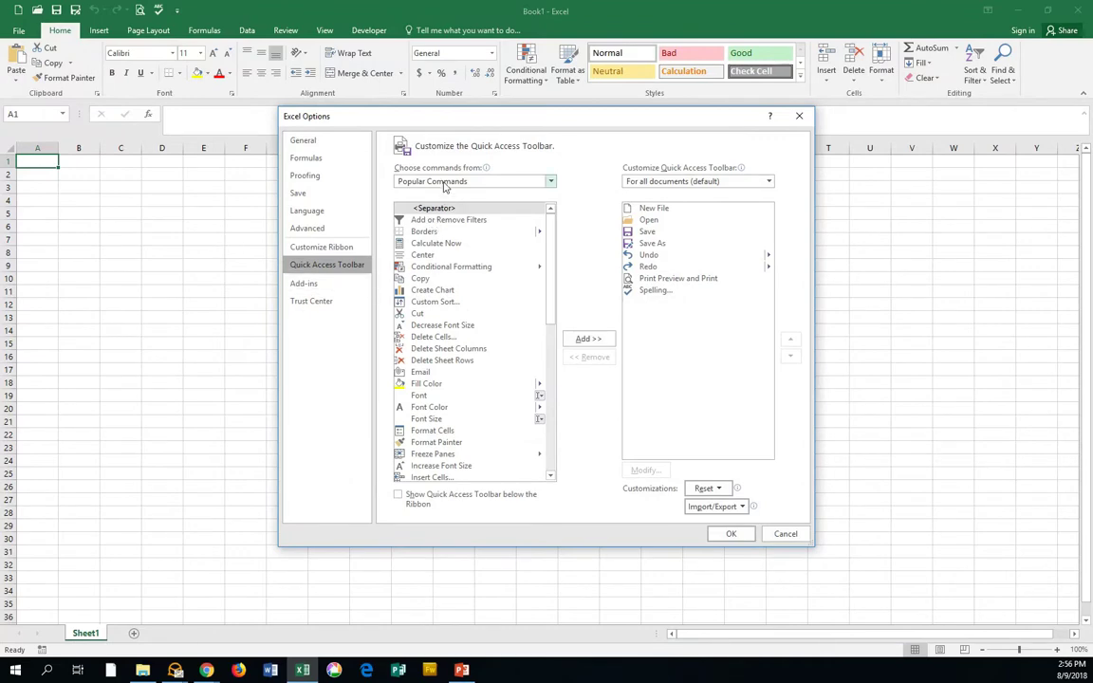
click(442, 182)
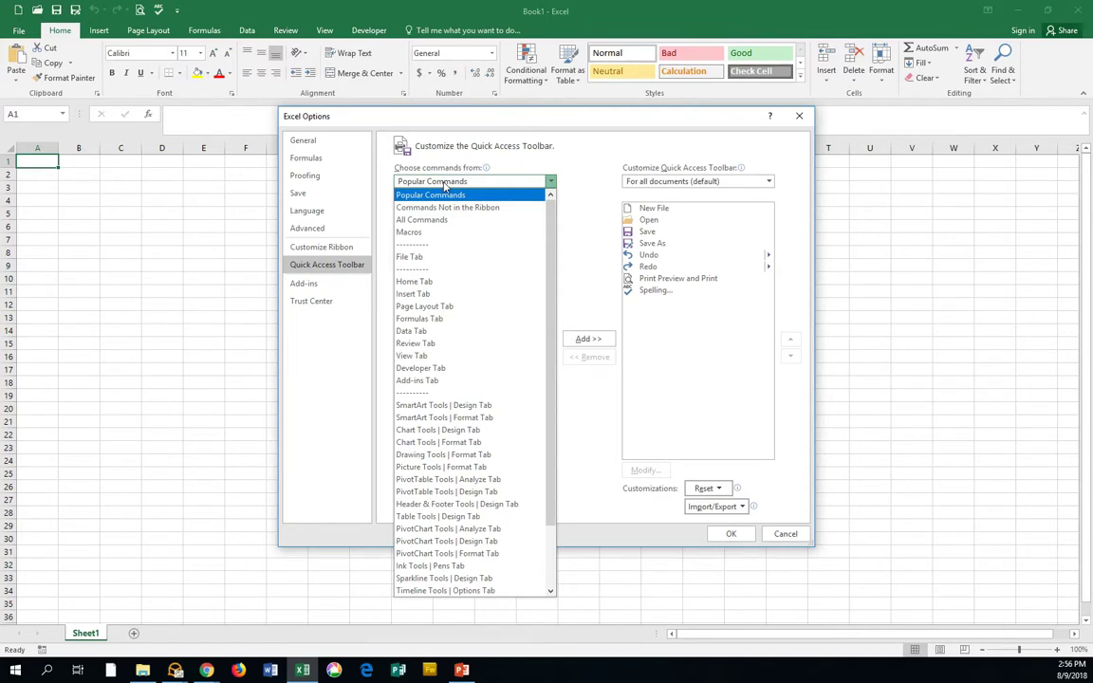
click(426, 285)
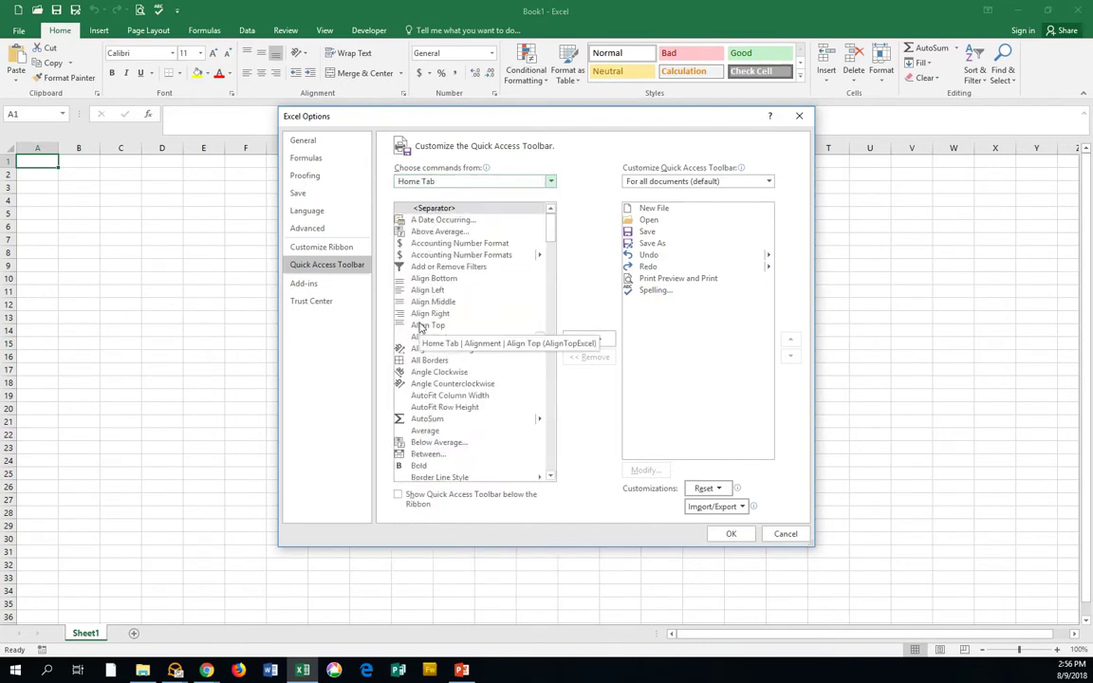
scroll(423, 327, down, 12)
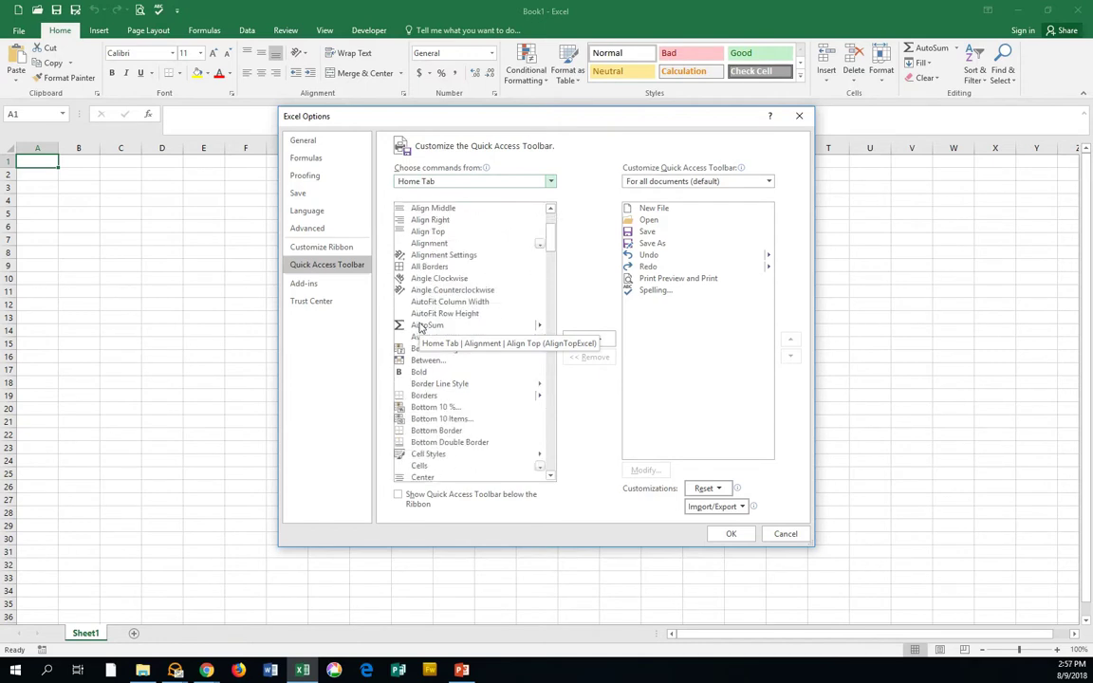
scroll(424, 327, down, 18)
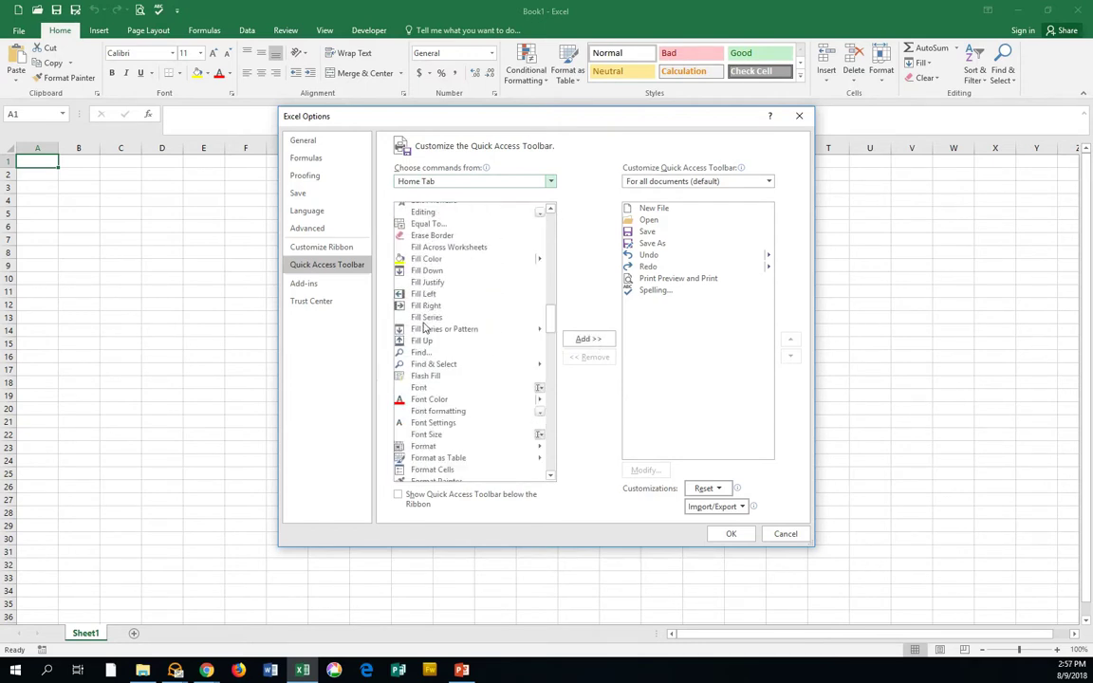
scroll(423, 328, down, 1)
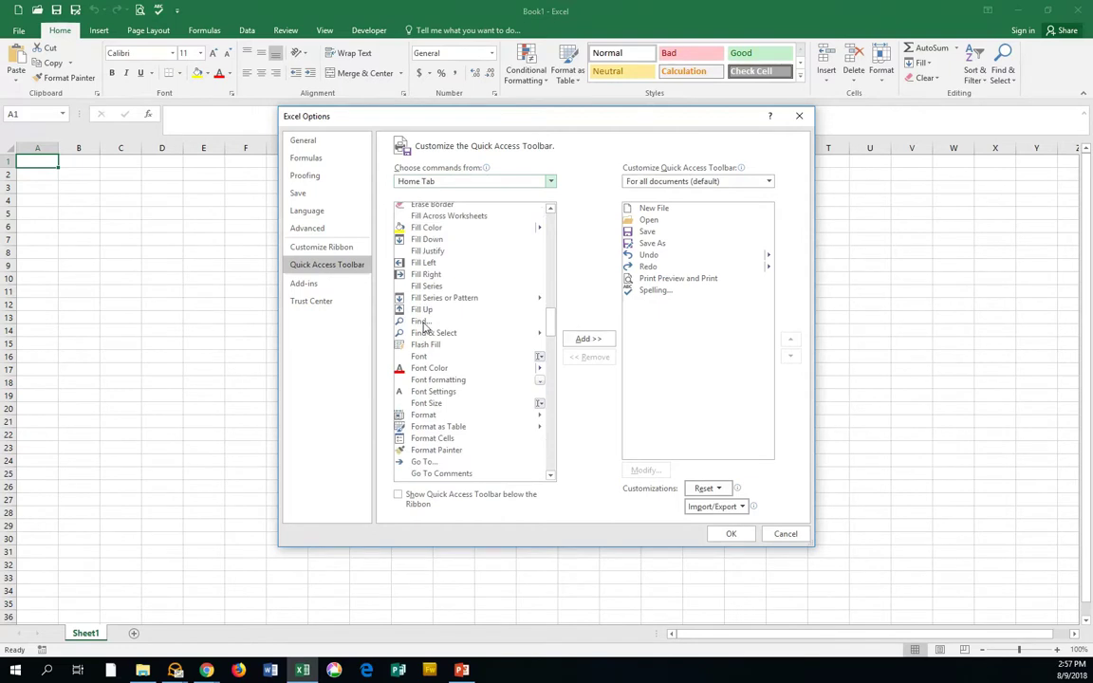
click(424, 451)
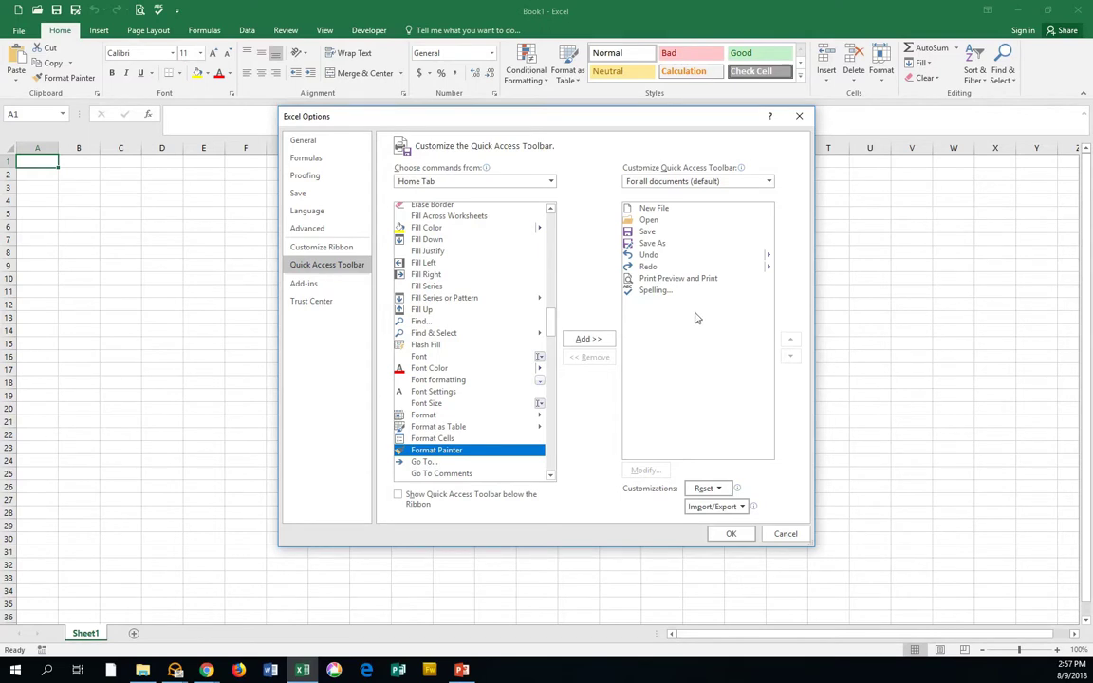
click(595, 339)
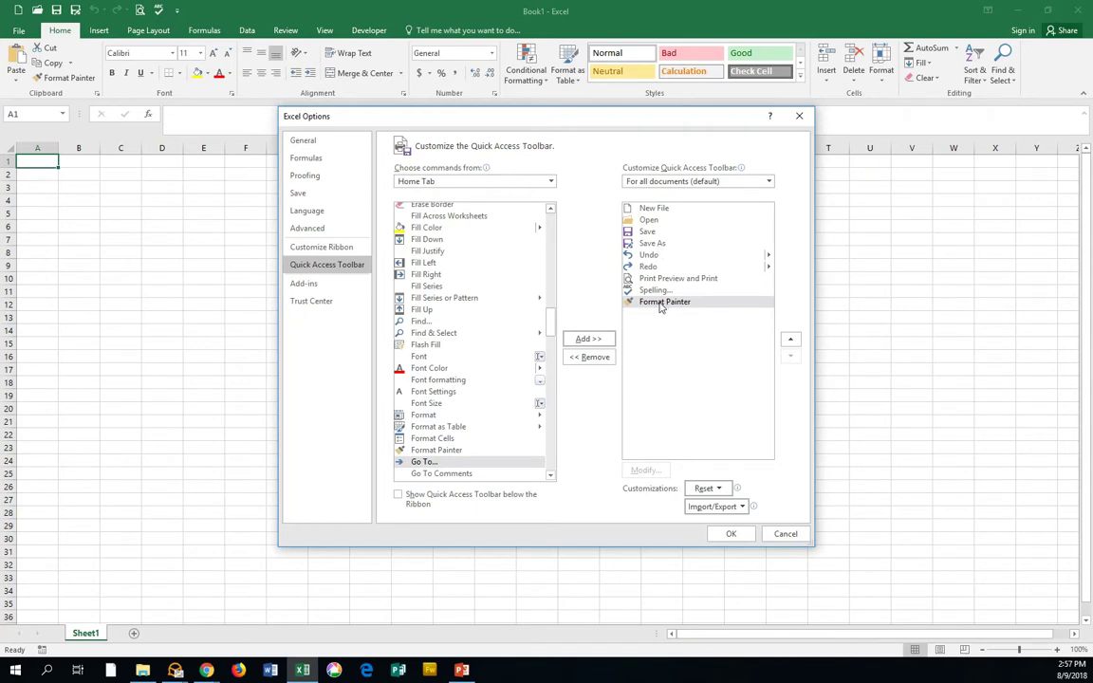
click(734, 534)
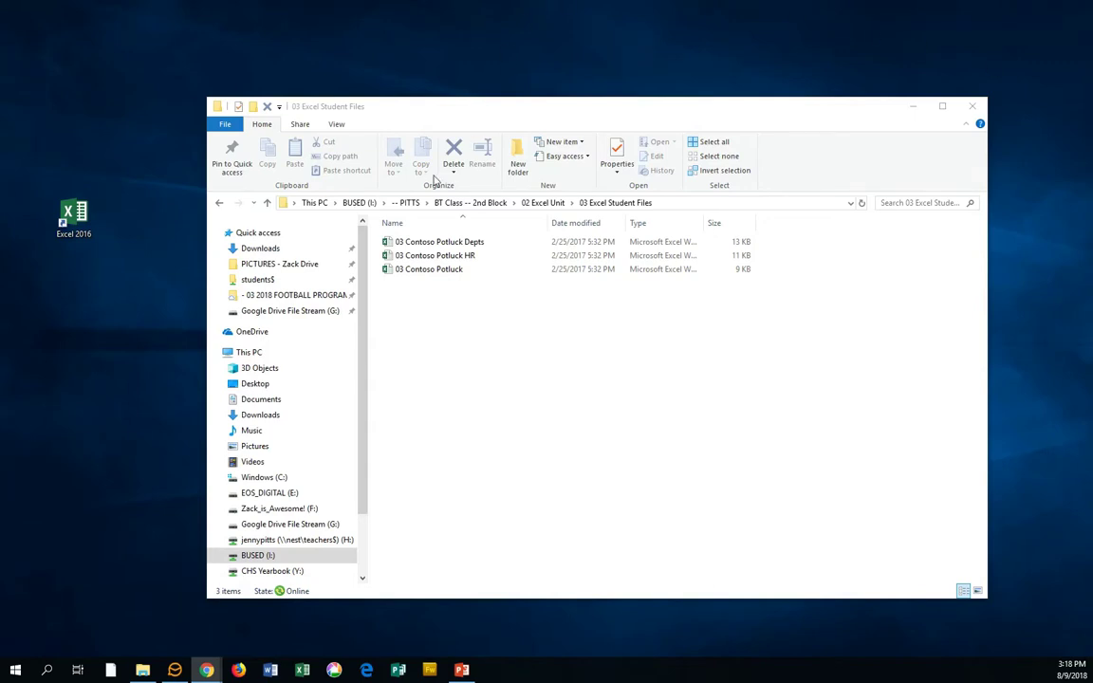
Step: Start Excel again from the desktop and look through the templates offered on its start screen
double_click(68, 224)
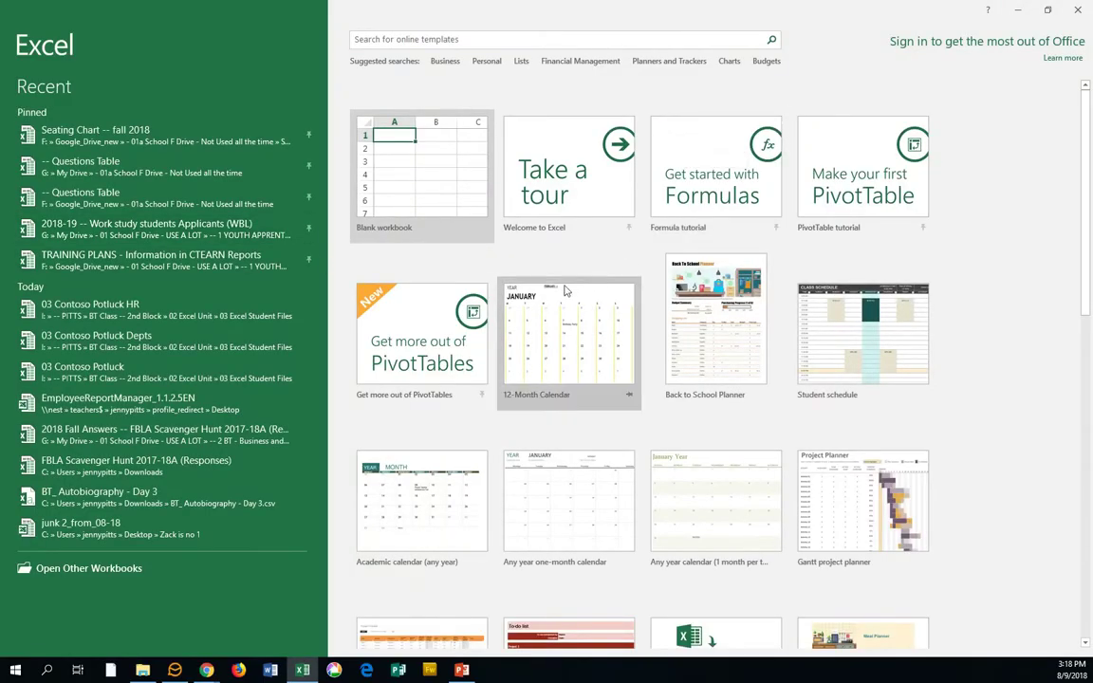
scroll(560, 465, down, 5)
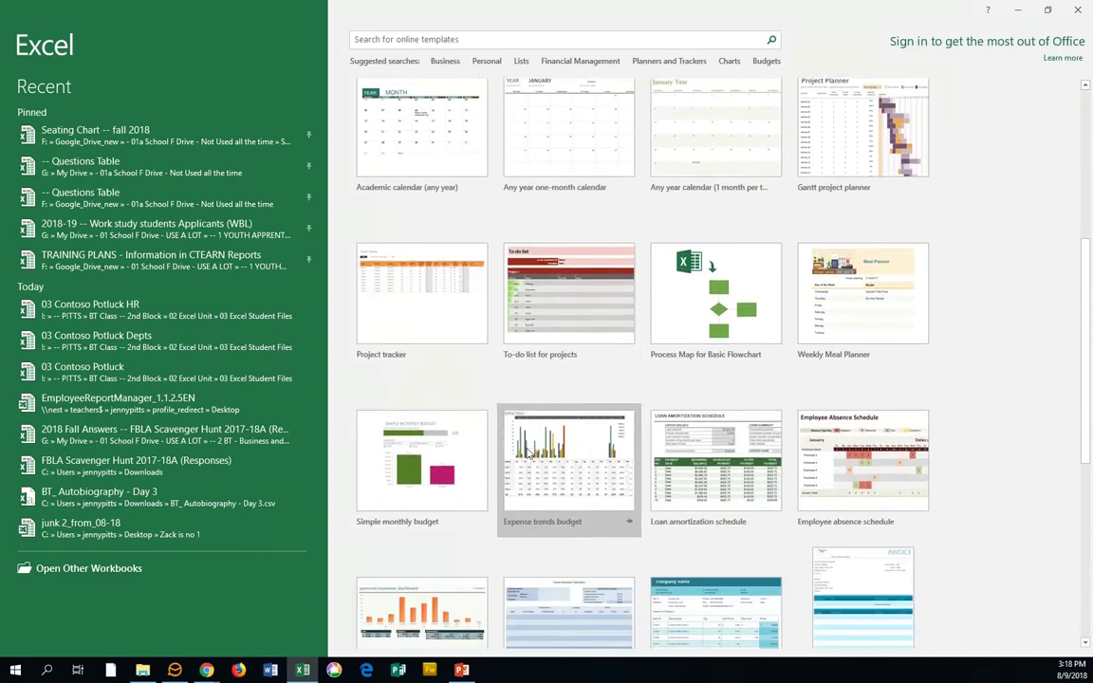
scroll(527, 453, down, 5)
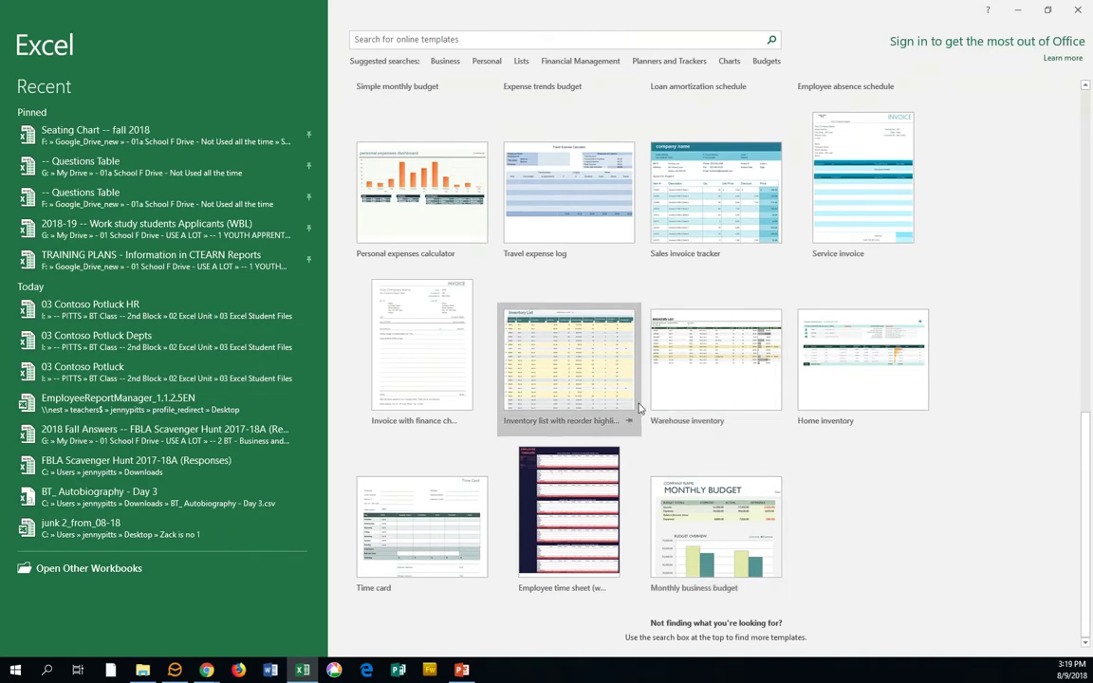
scroll(582, 415, up, 3)
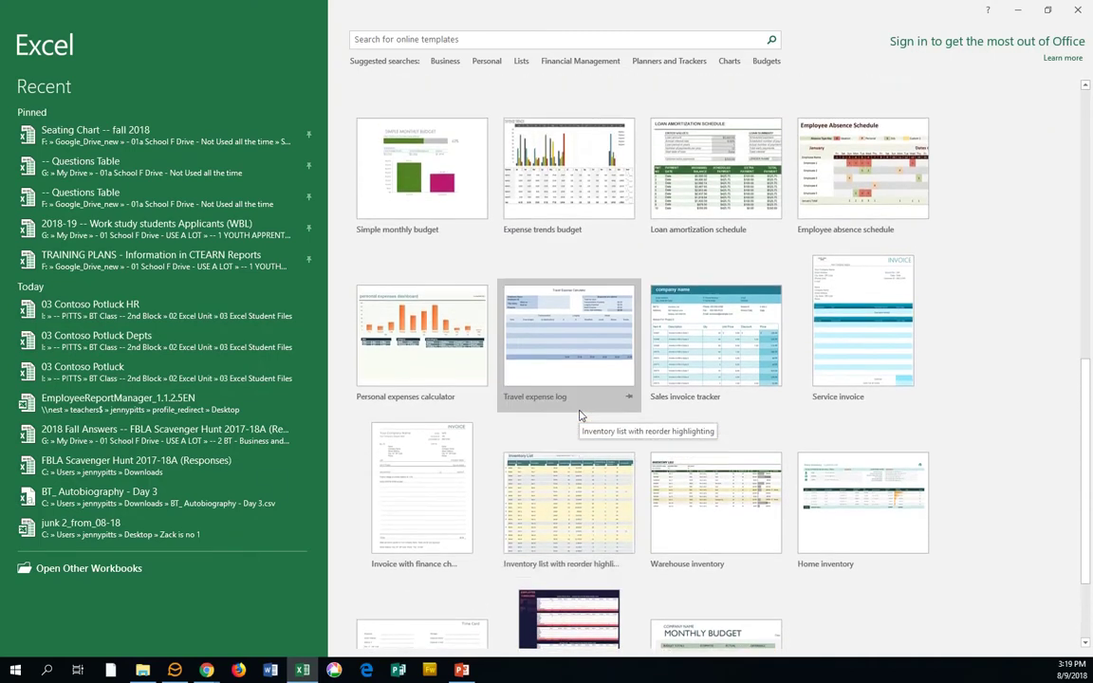
scroll(581, 415, up, 5)
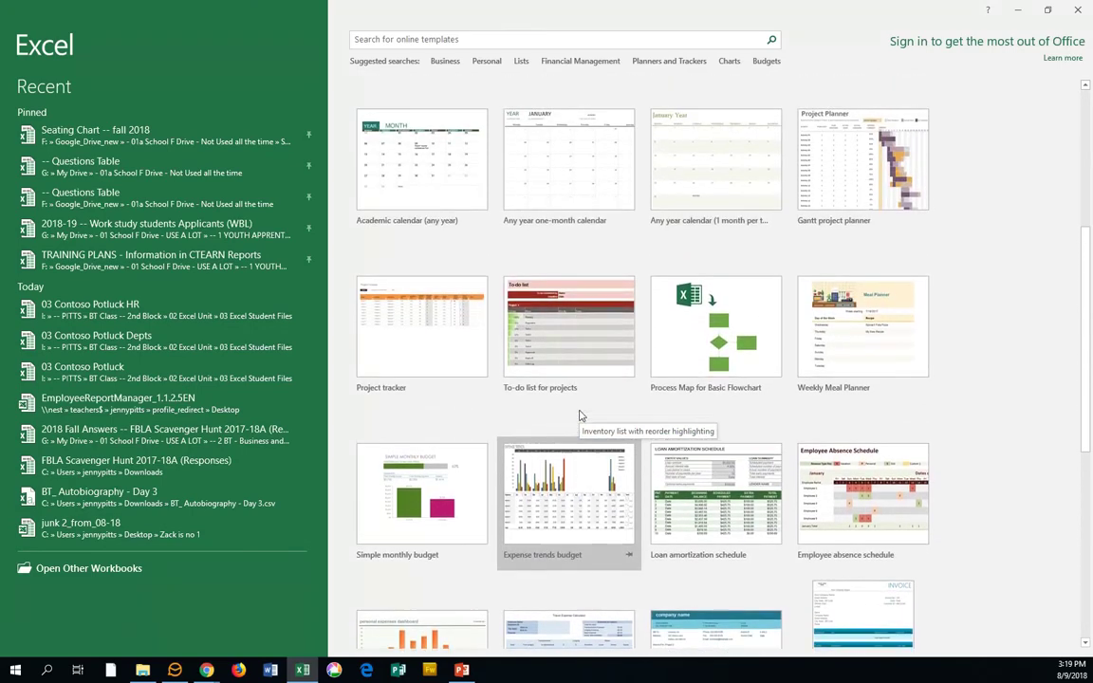
scroll(582, 414, up, 3)
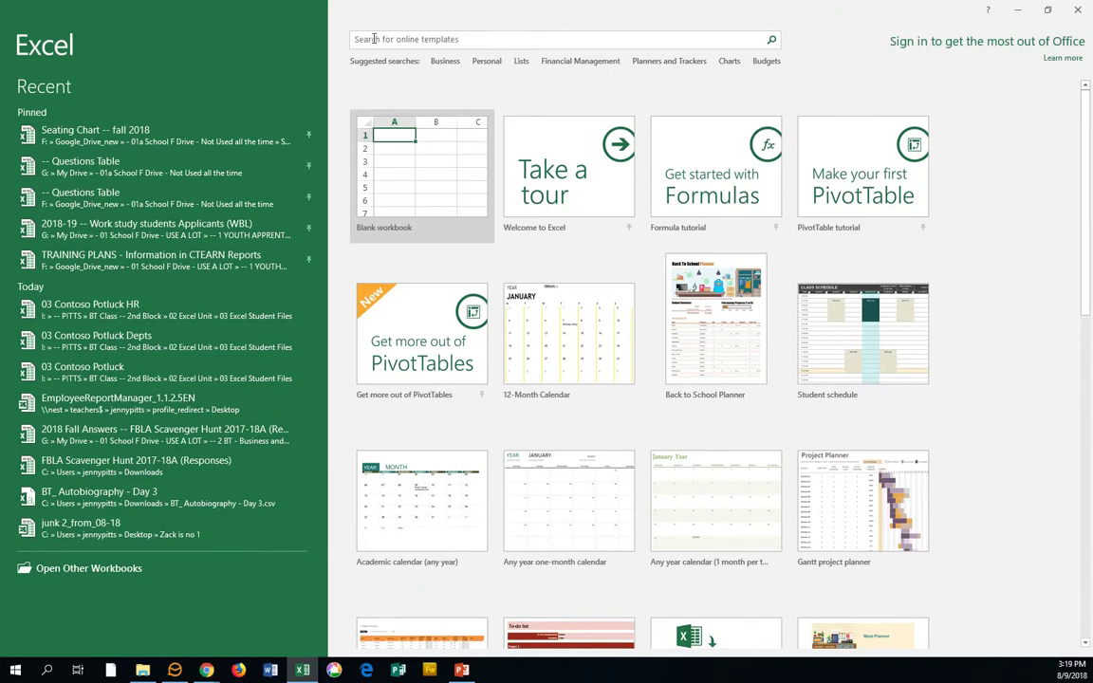
Step: Search the online templates for "automobile amortization" and create a workbook from the Loan amortization schedule template
click(373, 39)
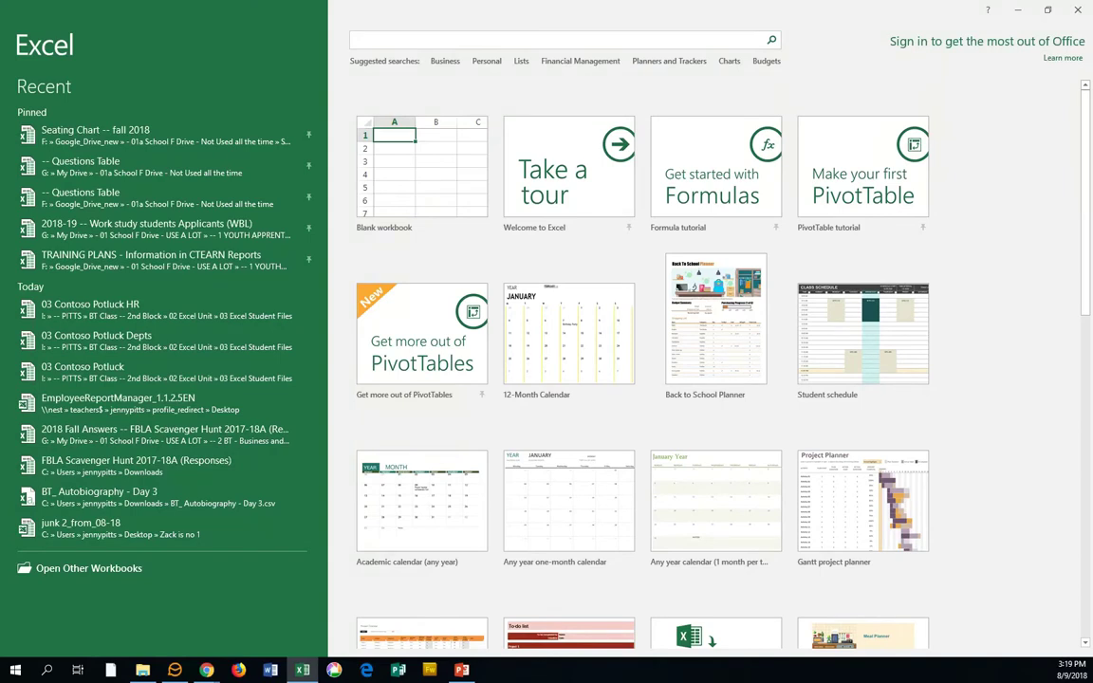
text(automobile amortization)
key(Return)
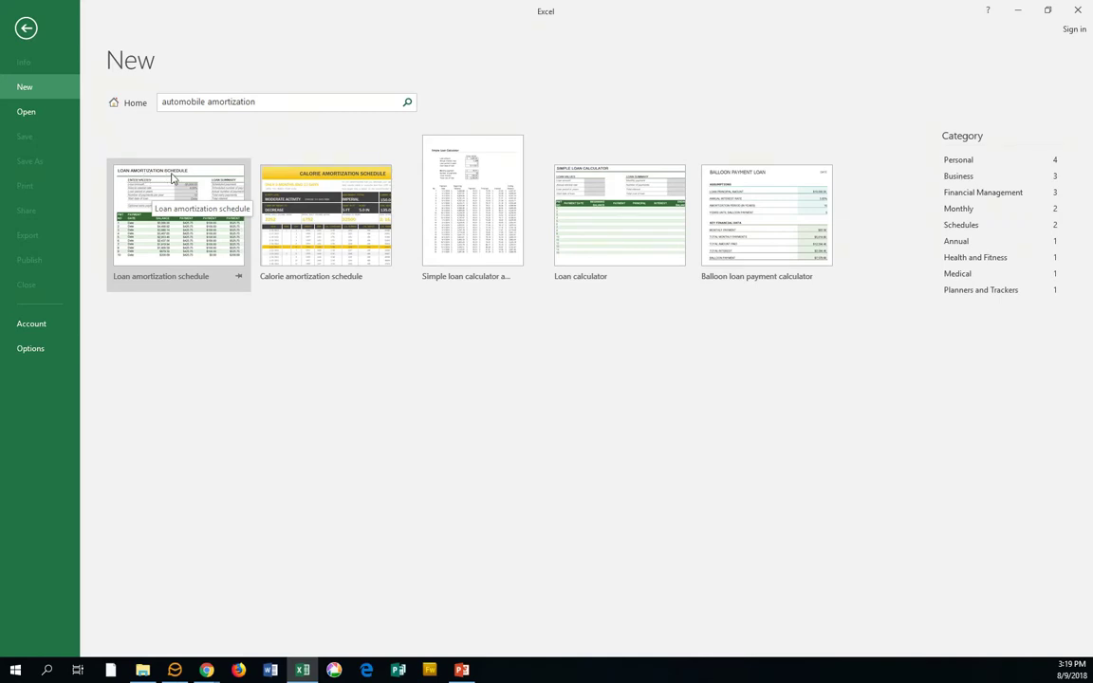
click(174, 207)
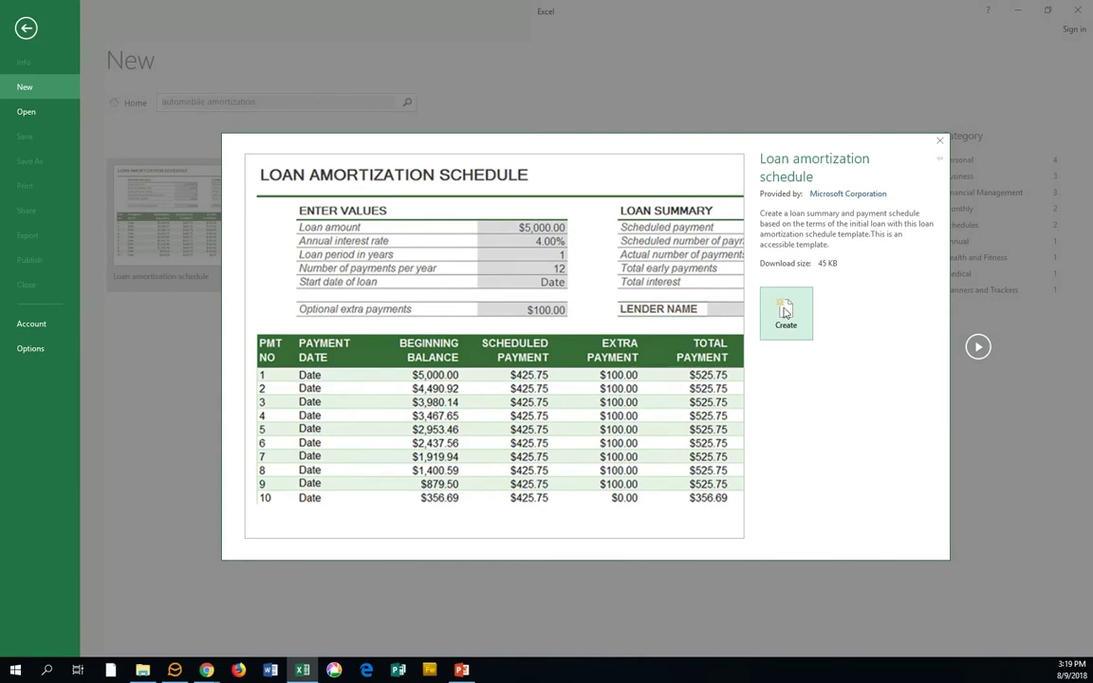
click(786, 313)
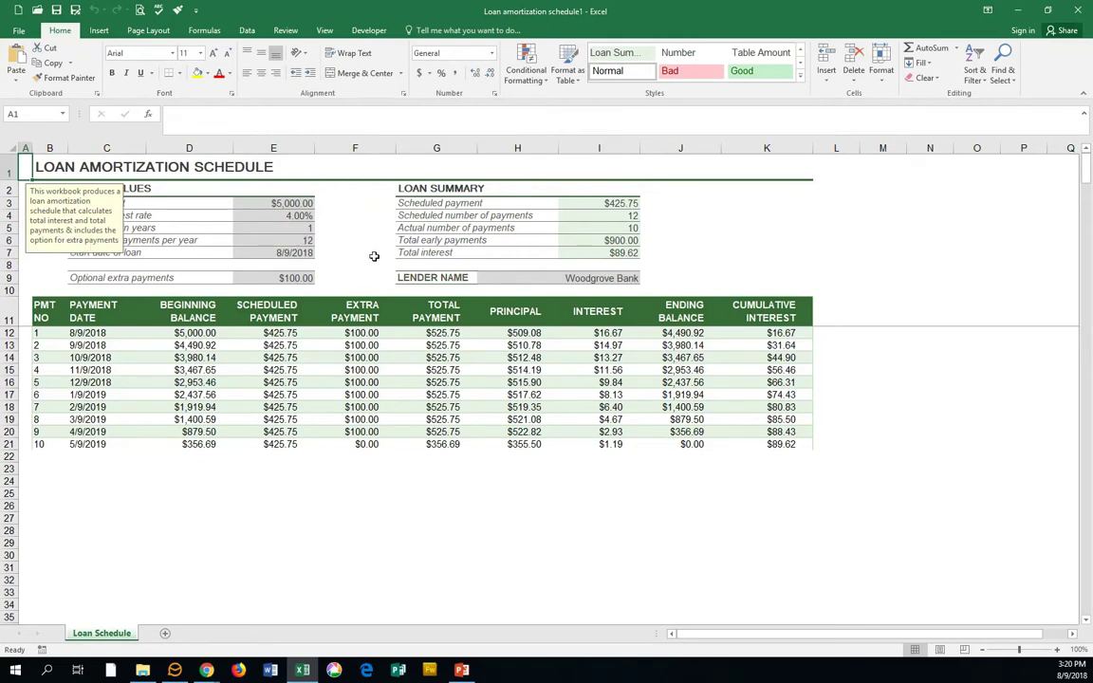
Step: Set the loan amount in the amortization schedule's input values to $10,000
click(350, 202)
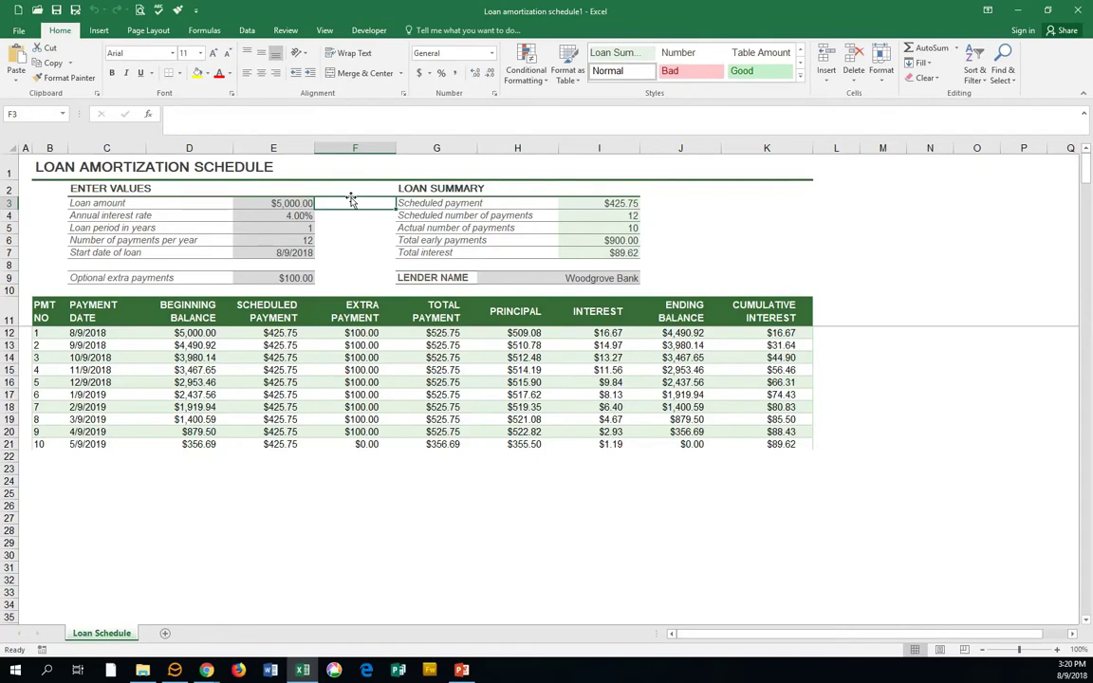
click(301, 203)
text(1)
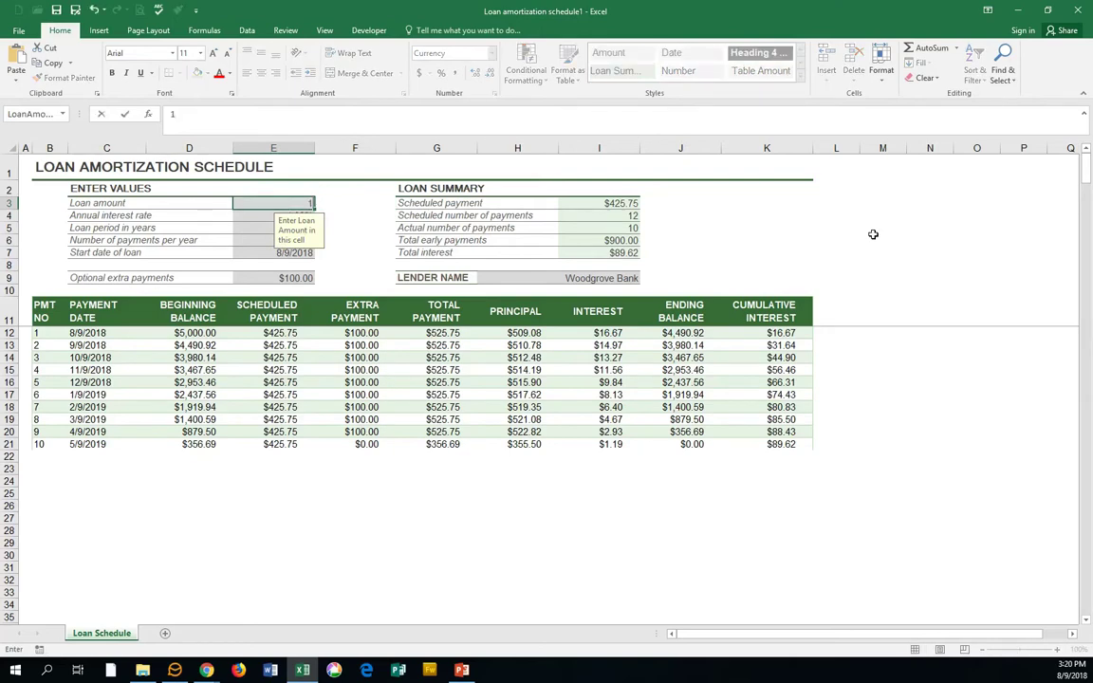
text(0000)
key(Return)
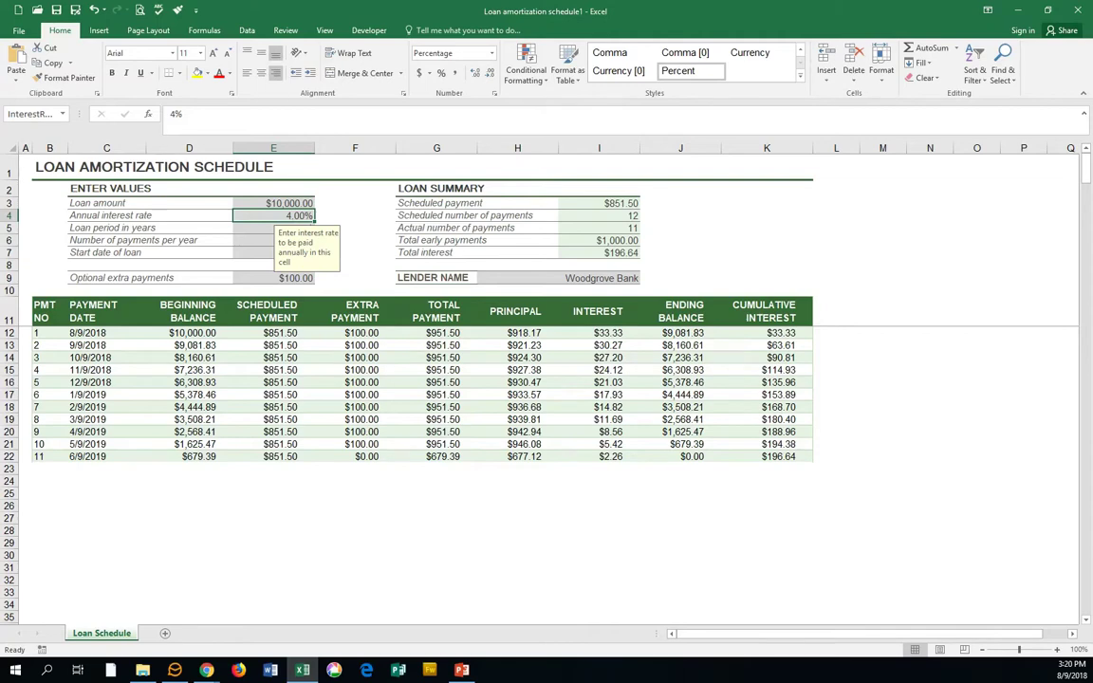
Step: Set the annual interest rate to 1.5% and the loan period to 3 years
text(1.5)
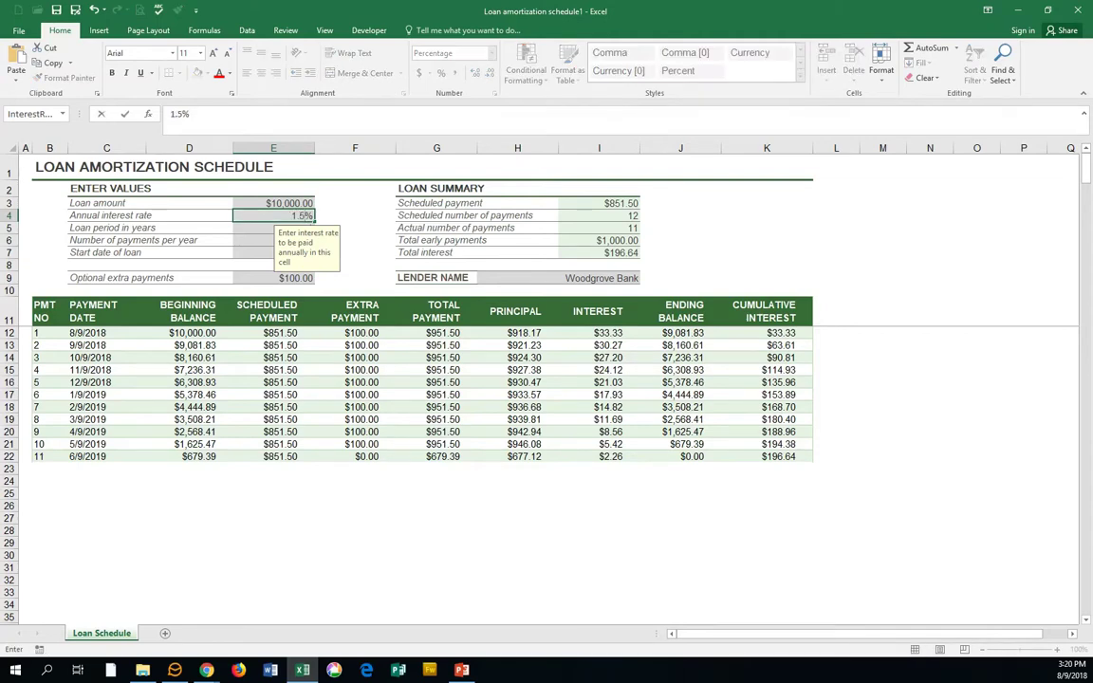
key(Return)
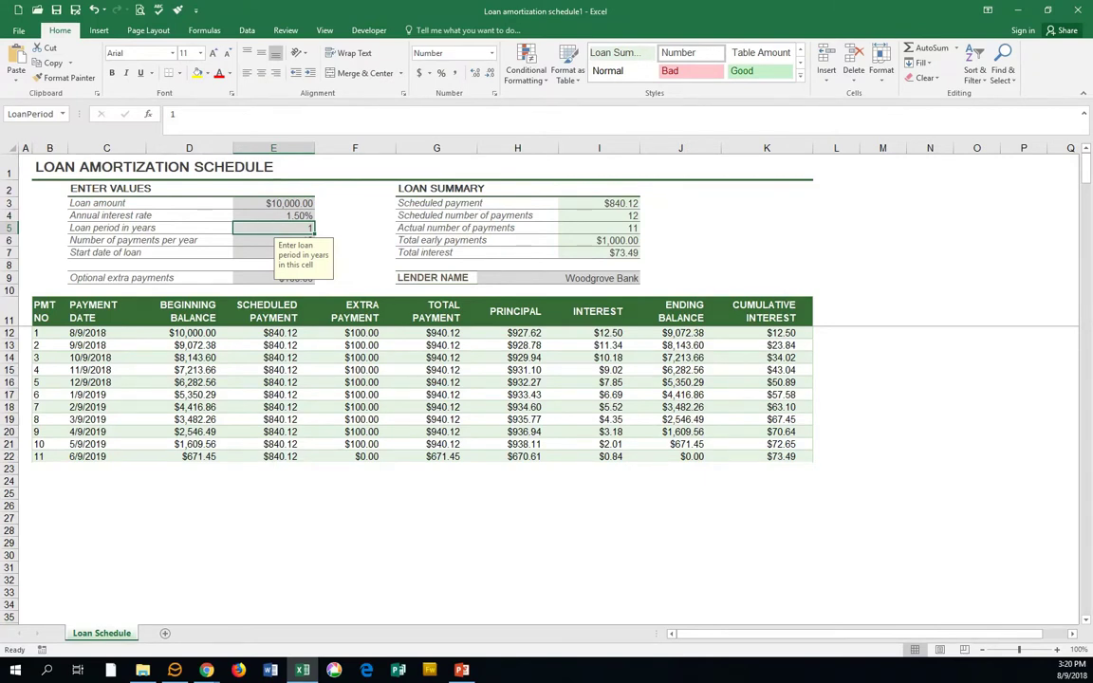
text(3)
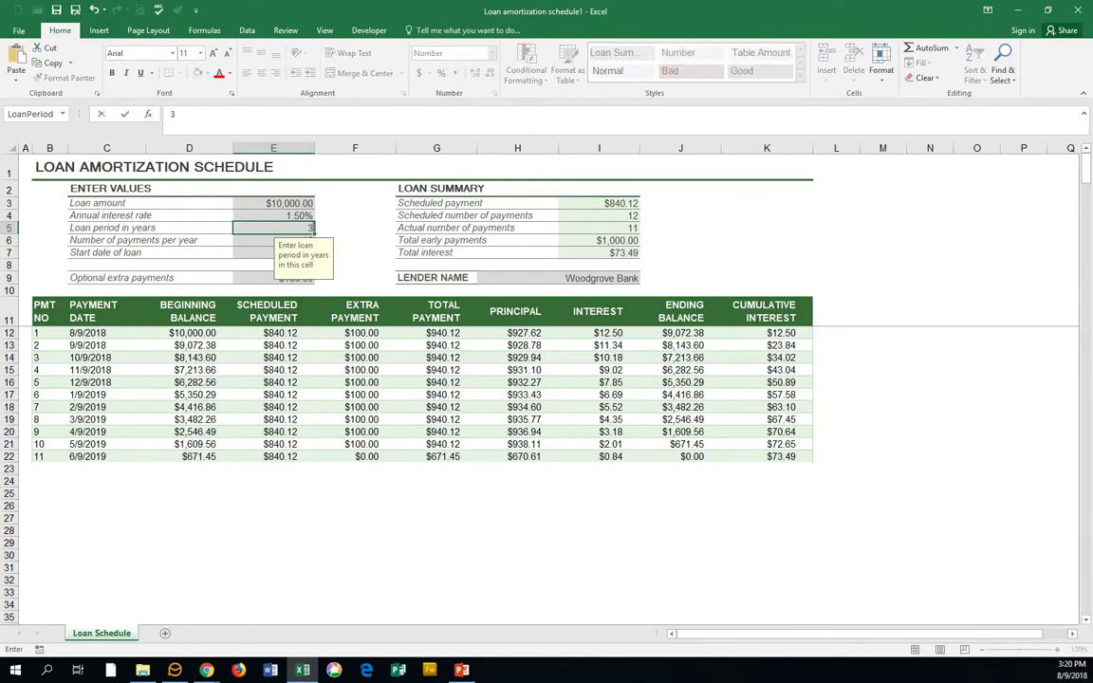
key(Return)
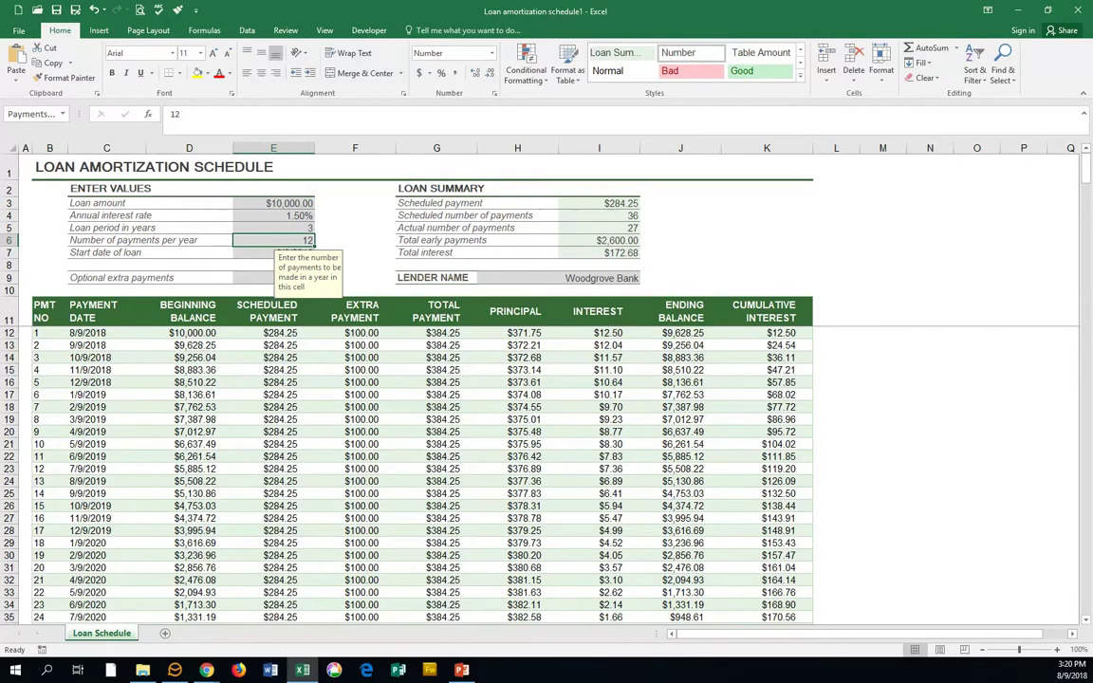
Step: Review the payments per year and loan start date, and clear the optional extra payments amount
click(273, 254)
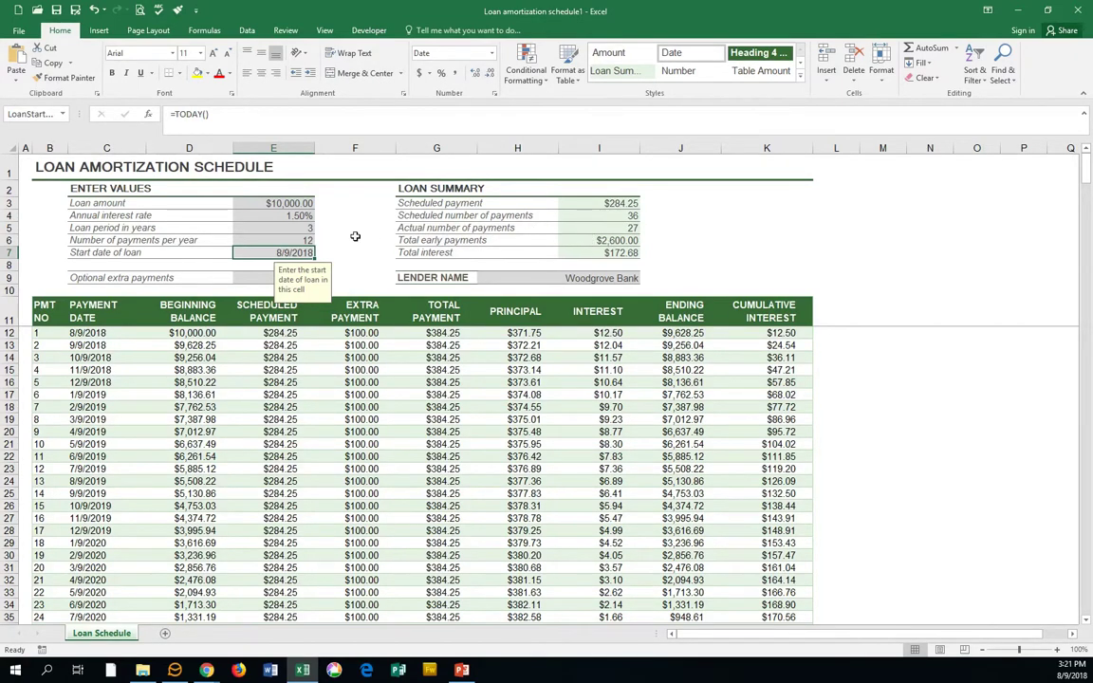
click(254, 279)
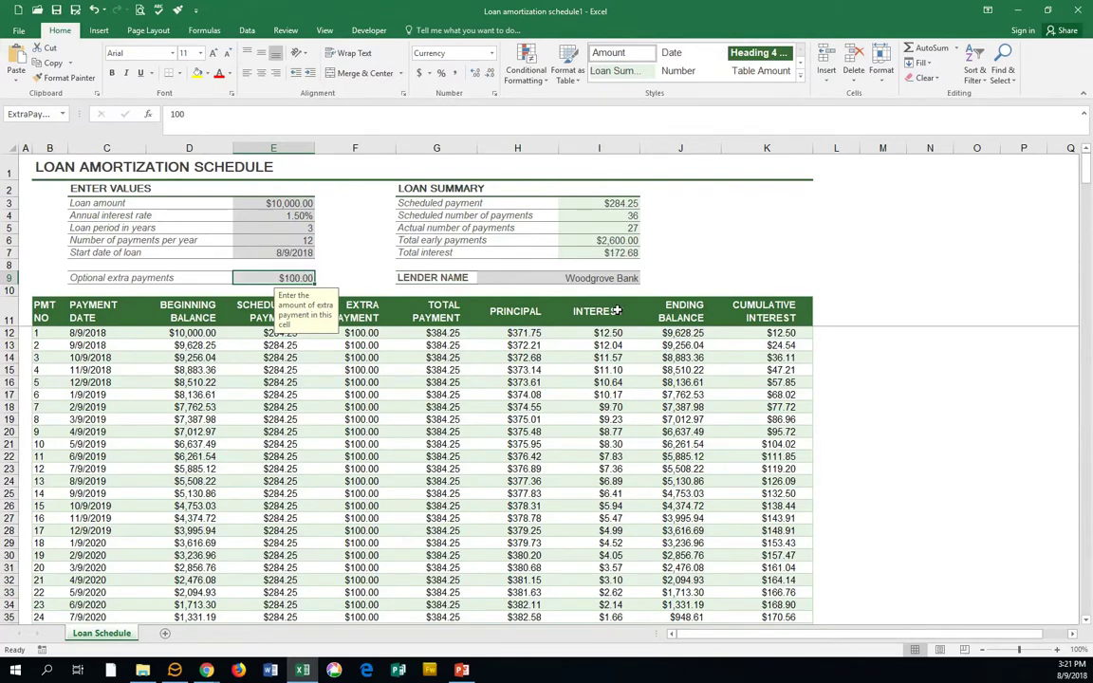
key(Delete)
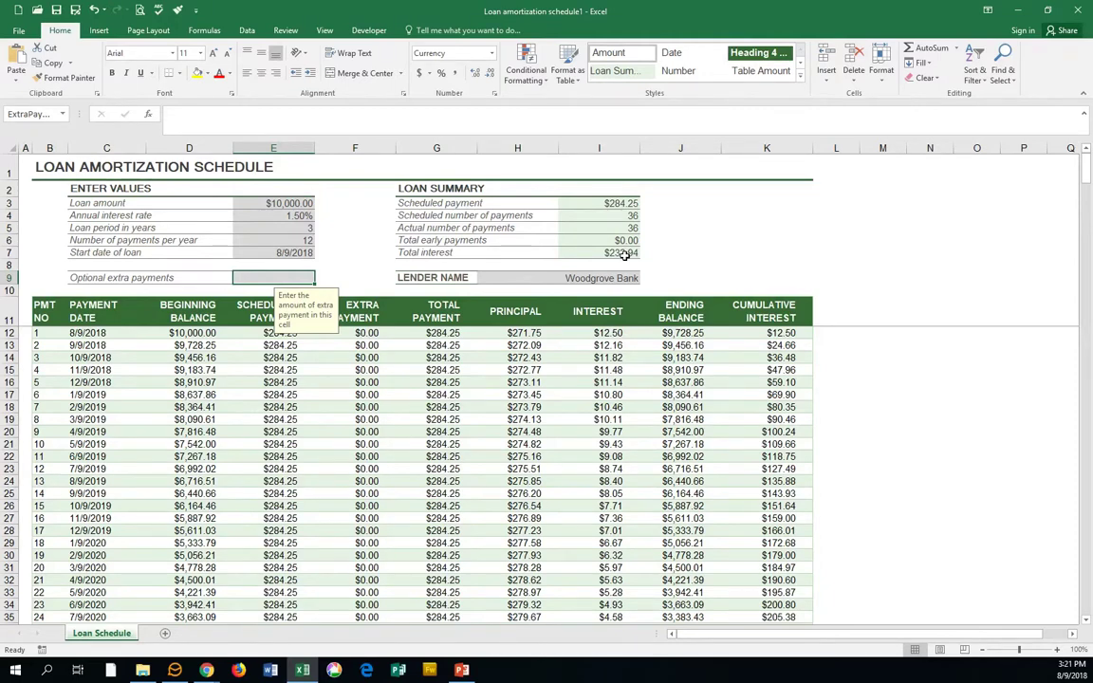
Step: Set the annual interest rate in the loan's input values to 3.25%
click(291, 203)
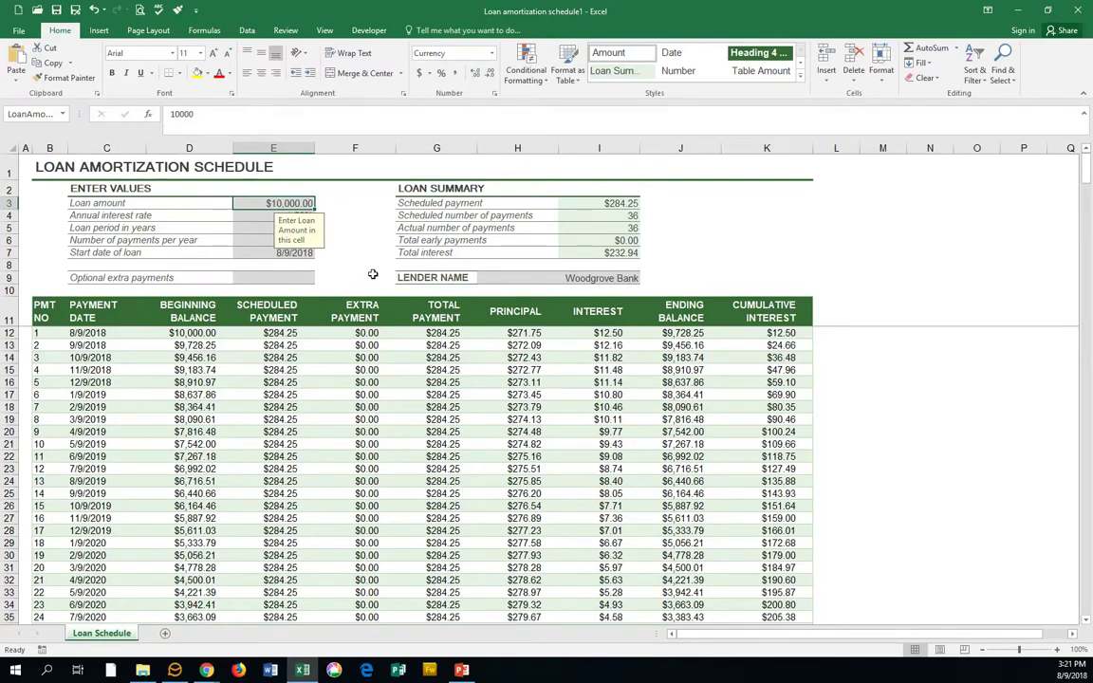
click(363, 229)
click(294, 215)
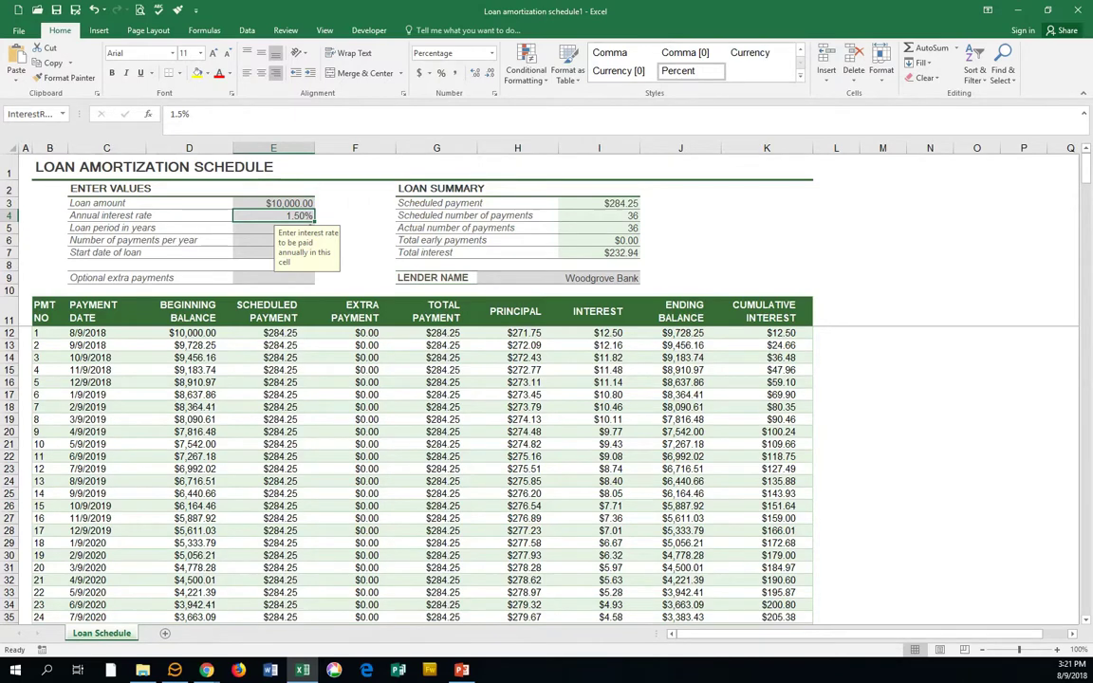
text(3.25)
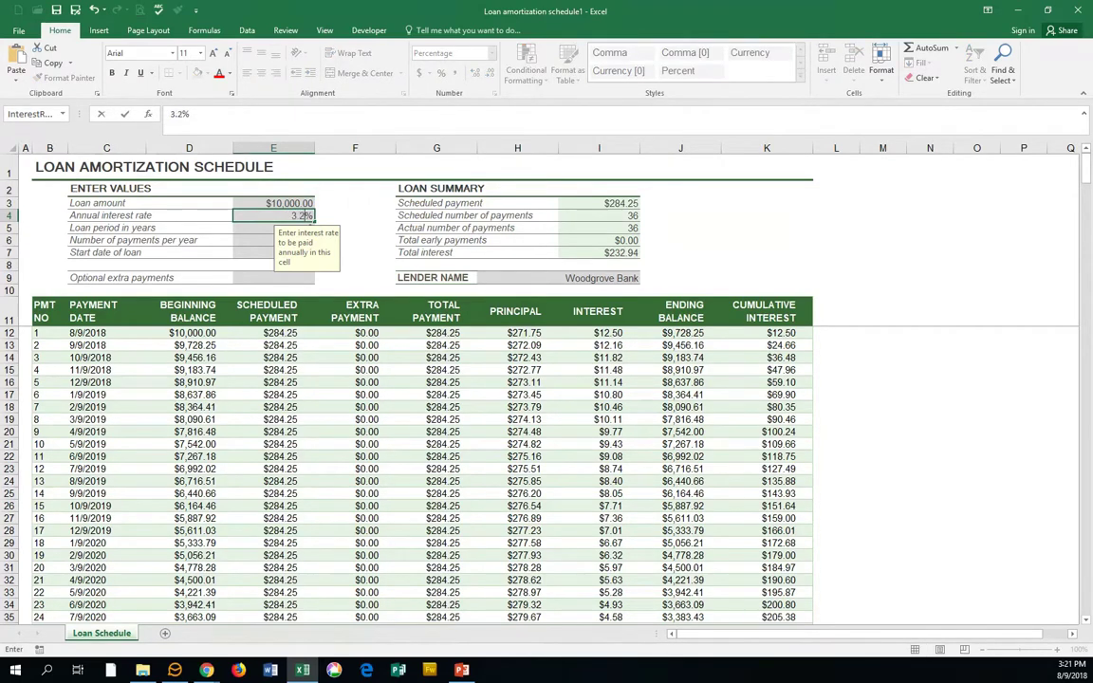
key(Return)
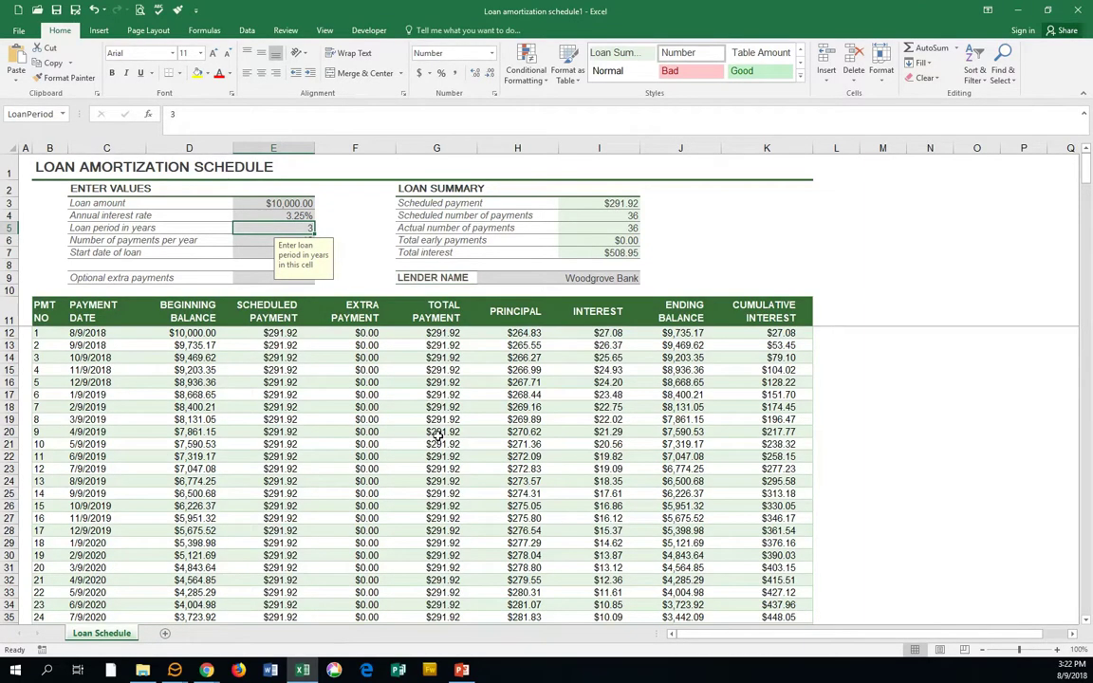
Step: Enter "Student Name" in cell K1 and 31 in cell K2, beside the schedule's title and loan summary
click(99, 334)
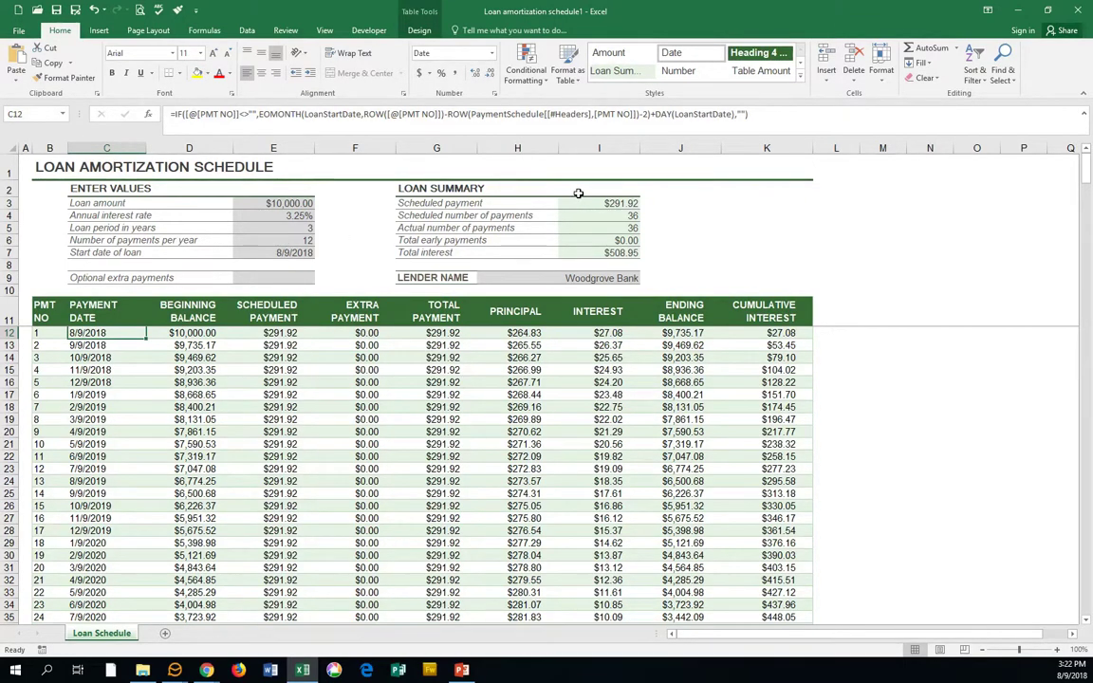
click(756, 170)
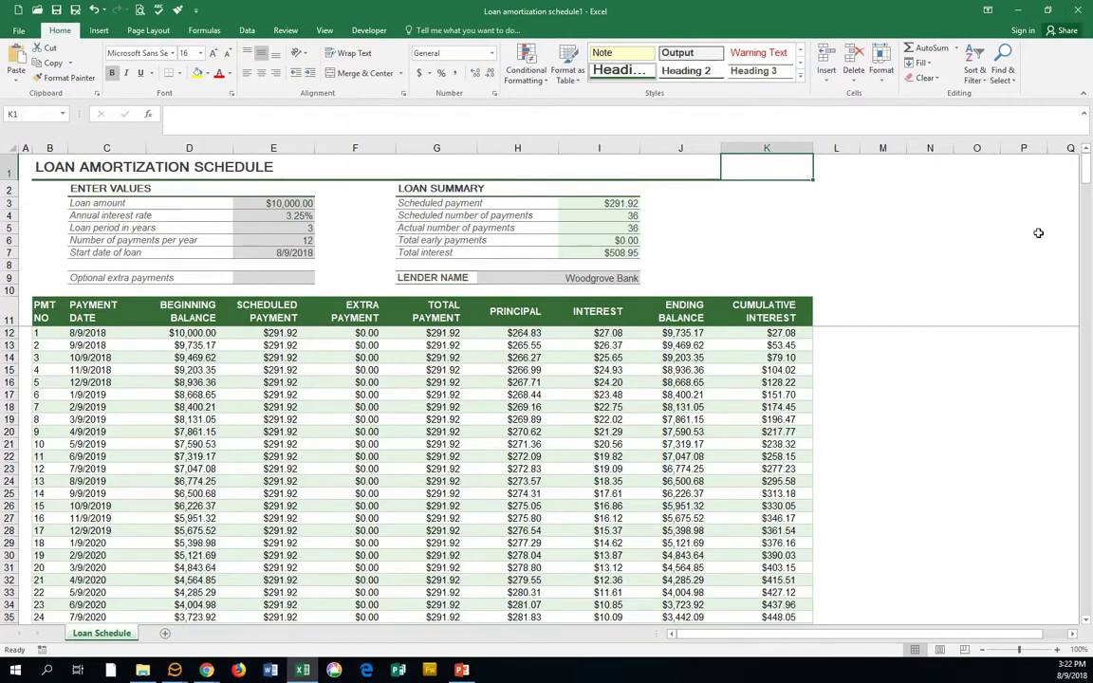
text(Student Name)
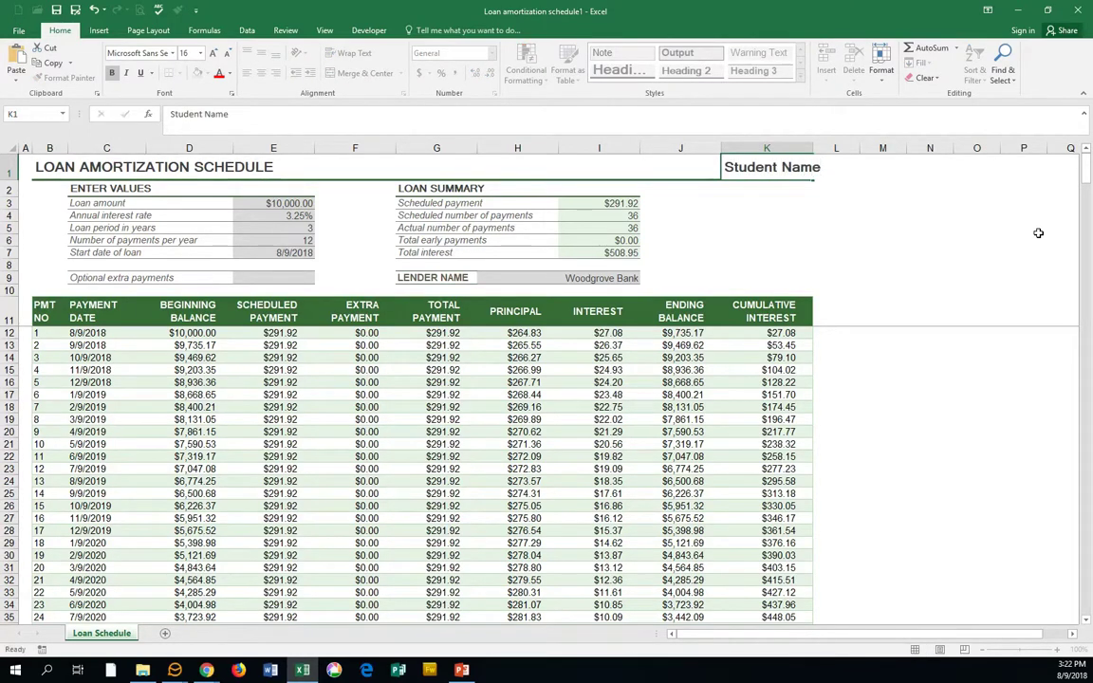
key(Return)
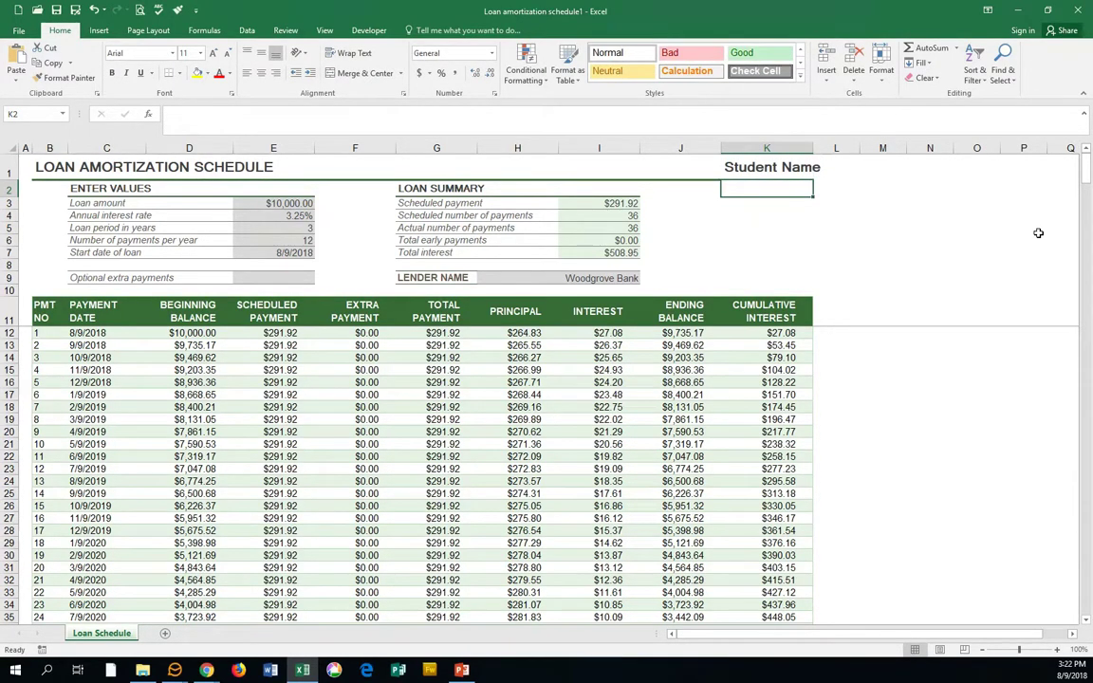
text(31)
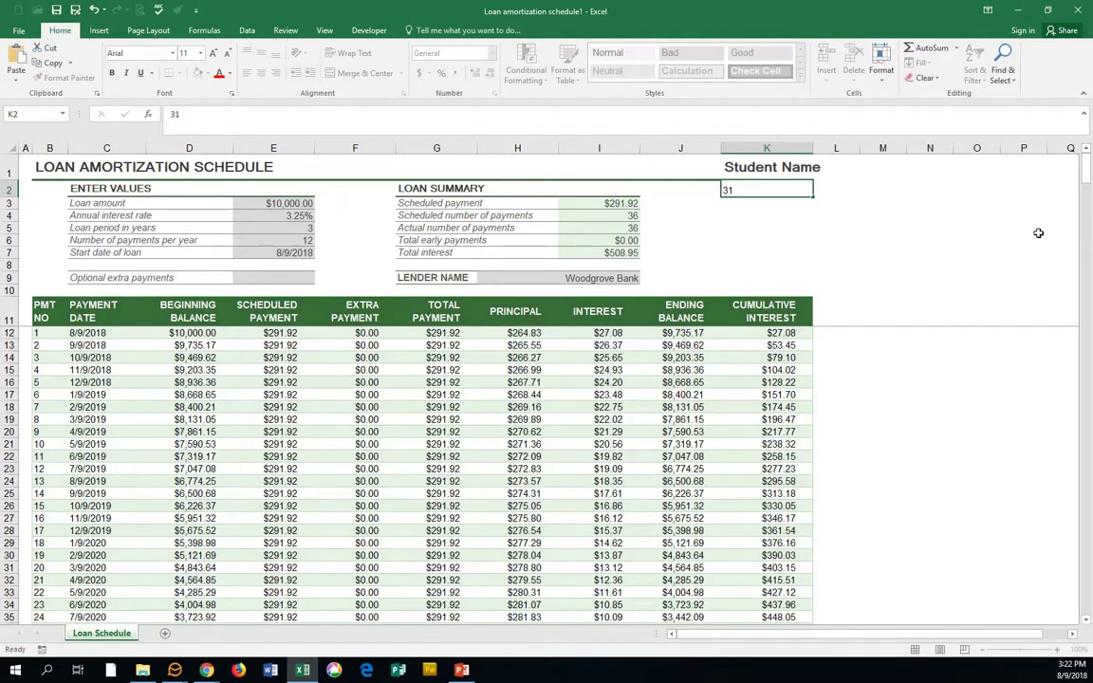
key(Return)
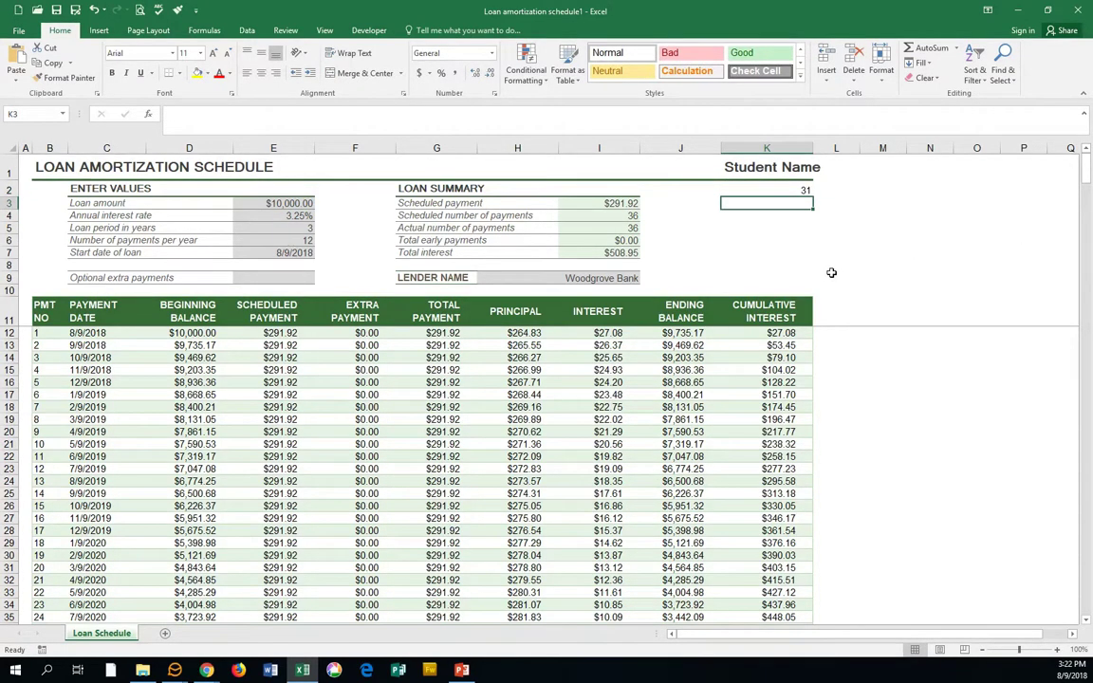
Step: Print only the selected range A1:K10 with the loan values and summary, using the CHS_Rm111_BW printer
drag(24, 166, 770, 290)
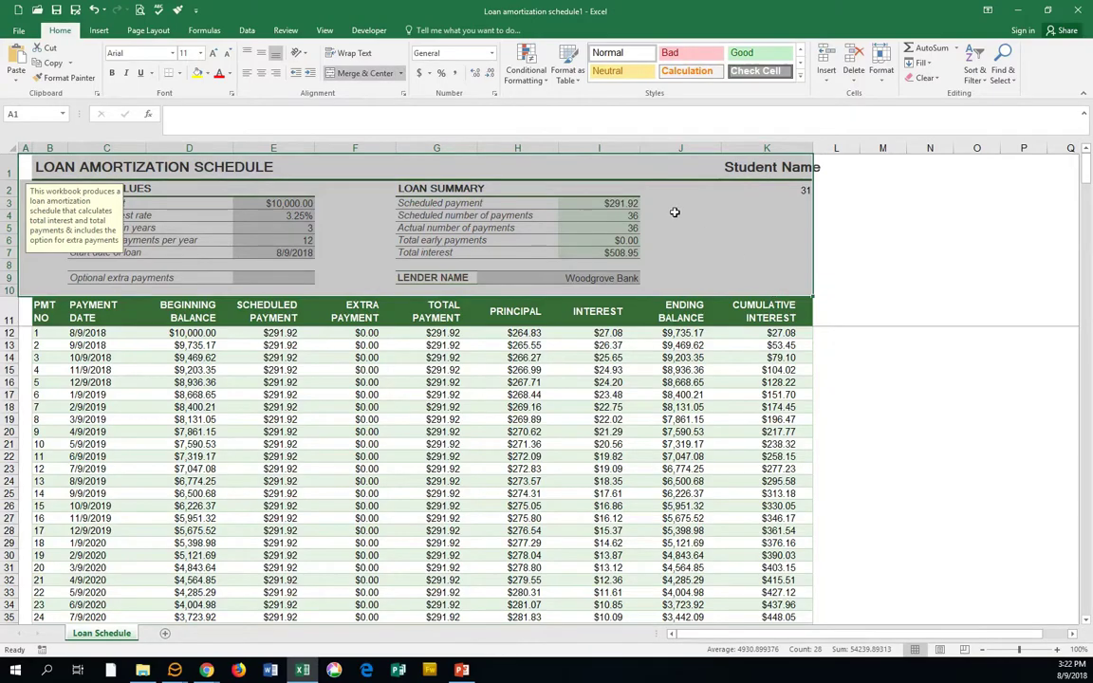
click(17, 32)
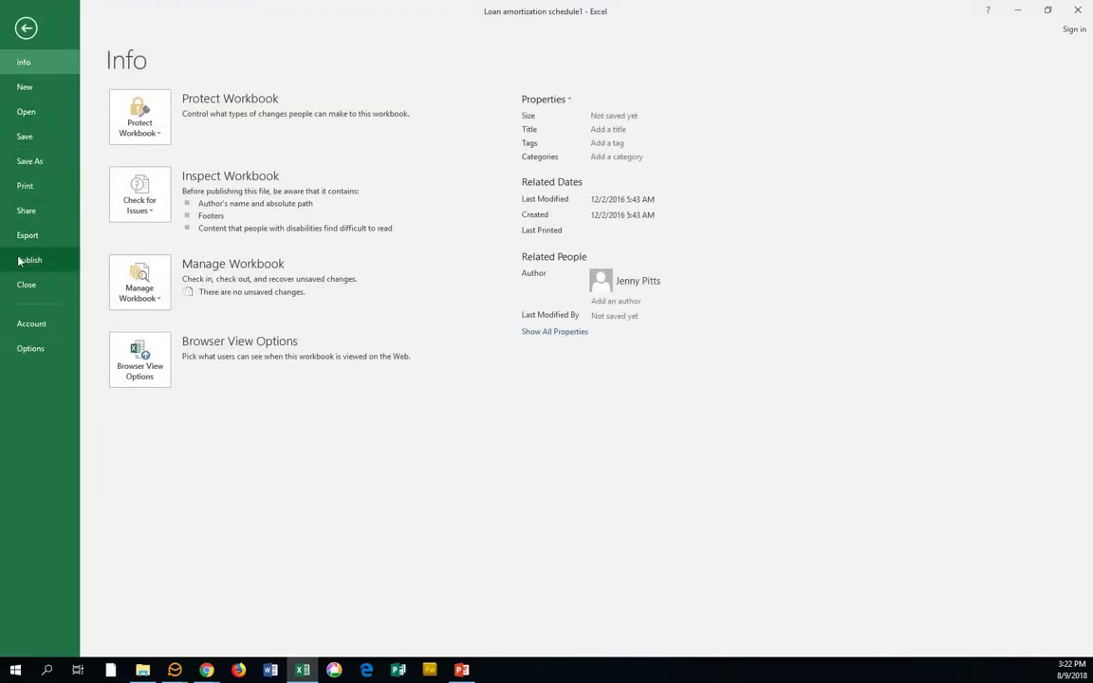
click(17, 187)
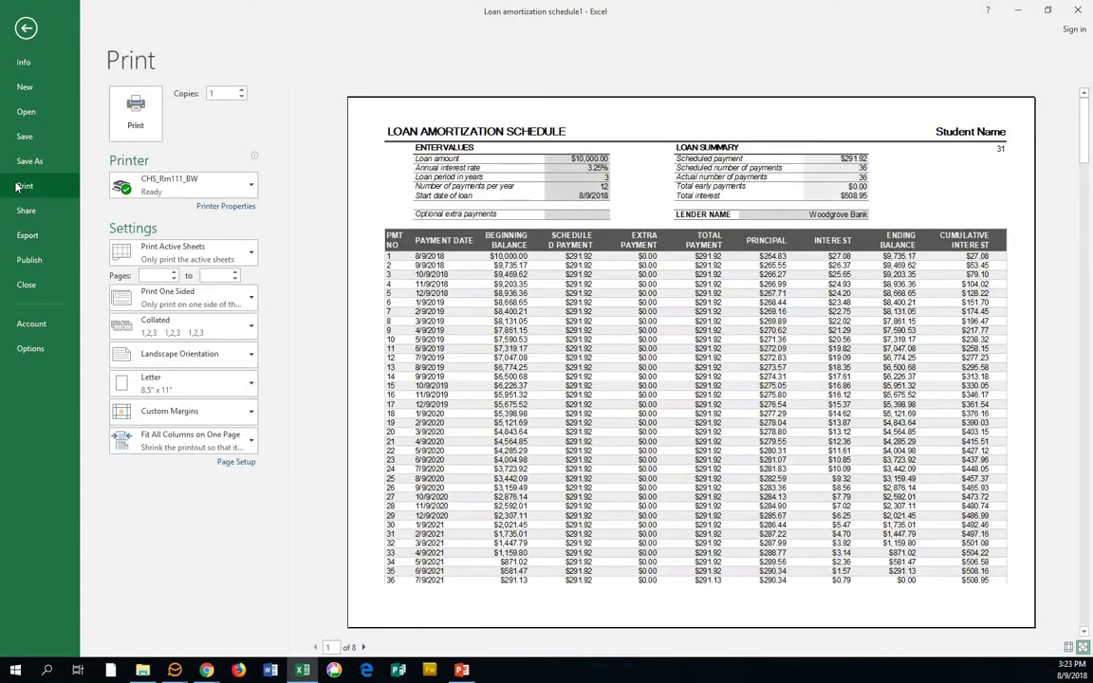
click(171, 251)
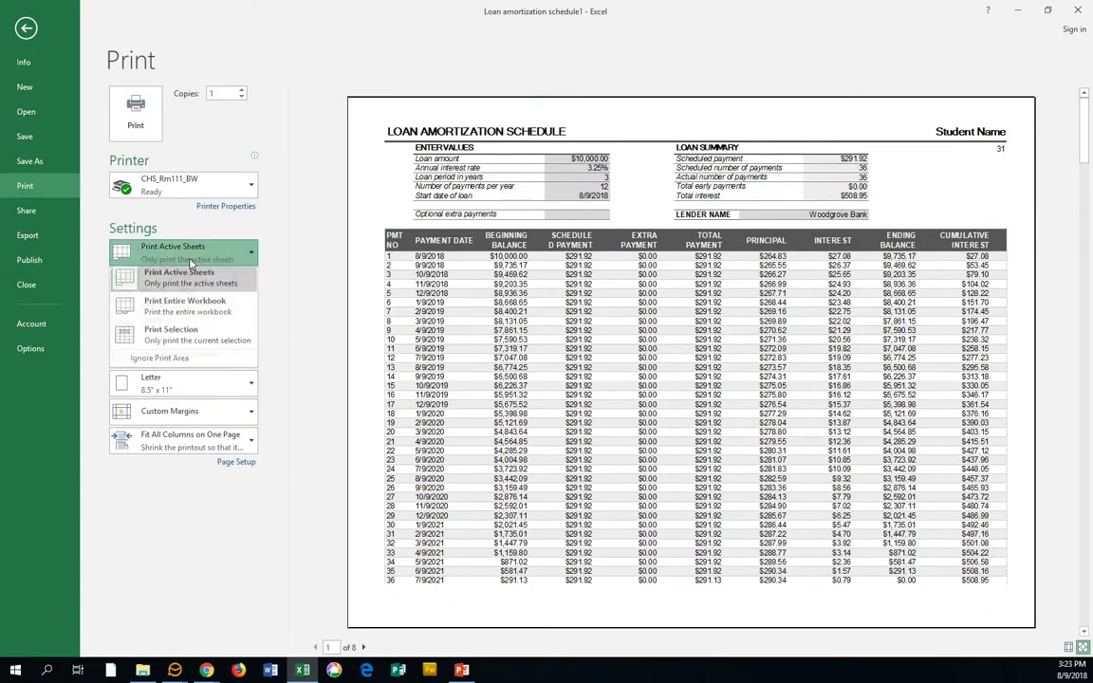
click(191, 337)
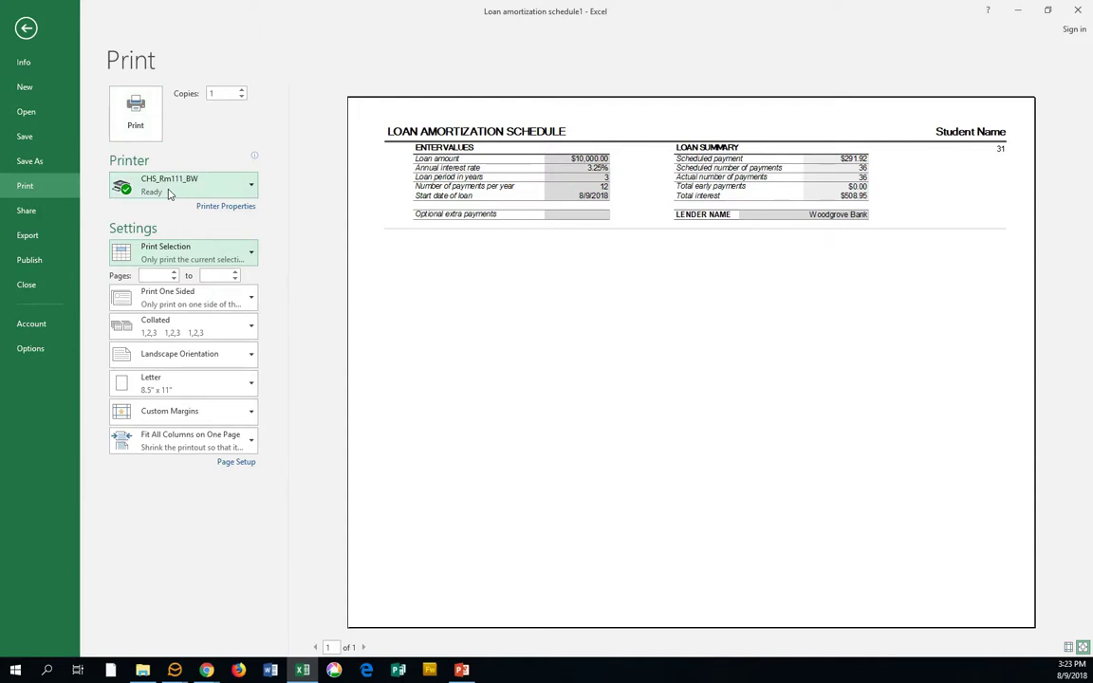
mouse_move(169, 193)
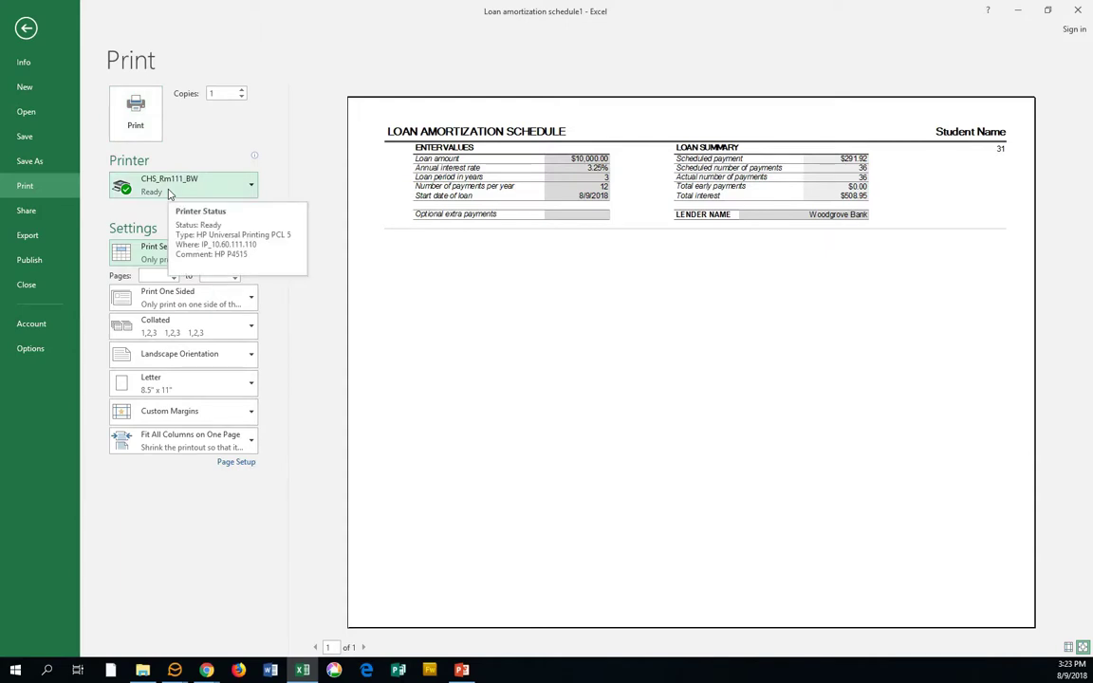
click(140, 119)
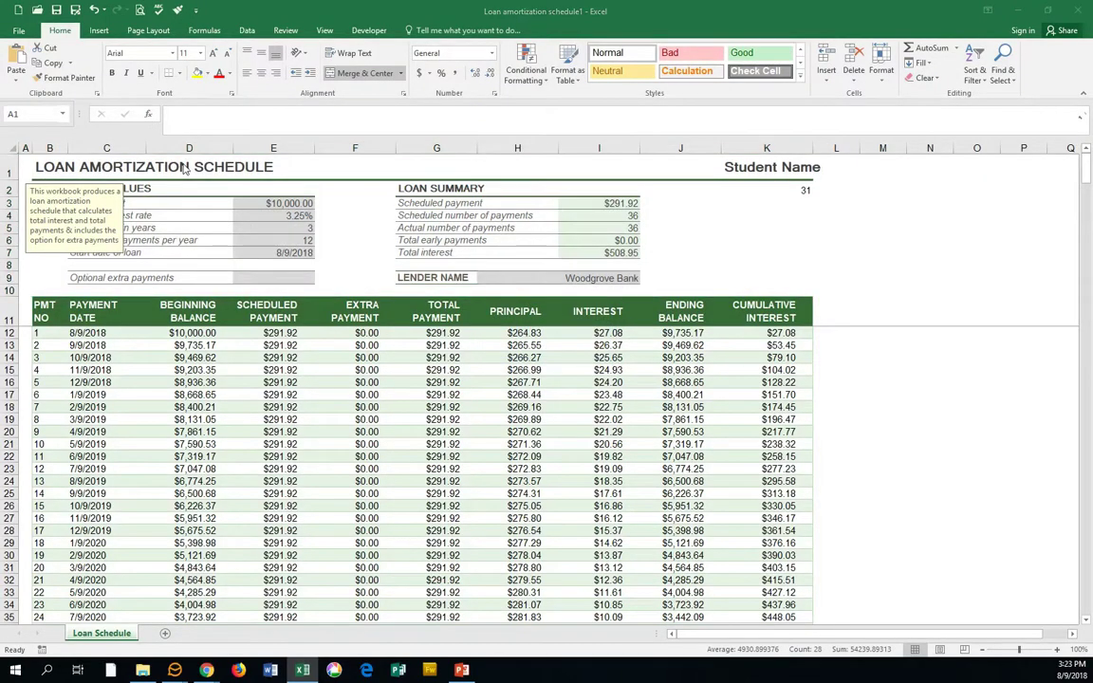